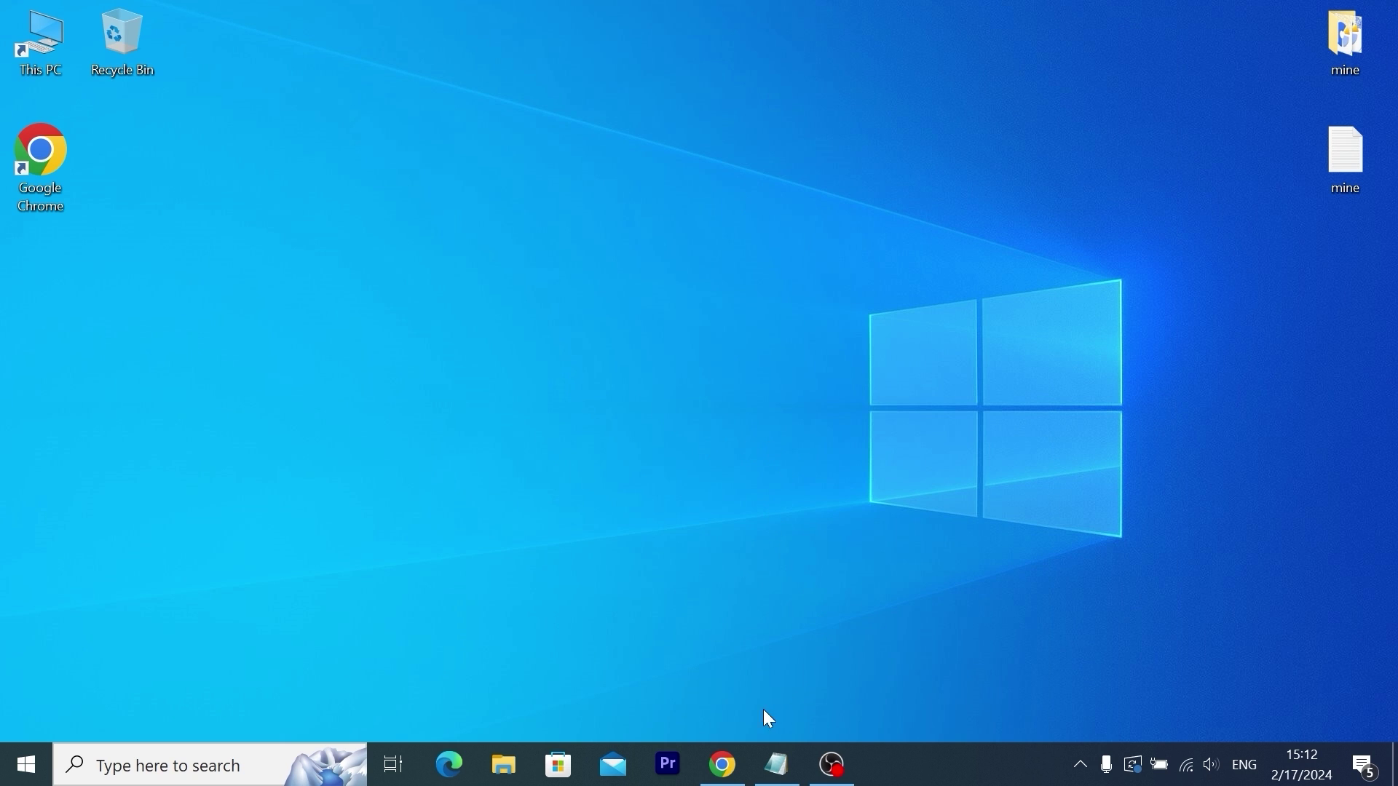
- Google 'virtual audio cable' in a maximized Chrome window and open the VAC Downloads result
click(723, 765)
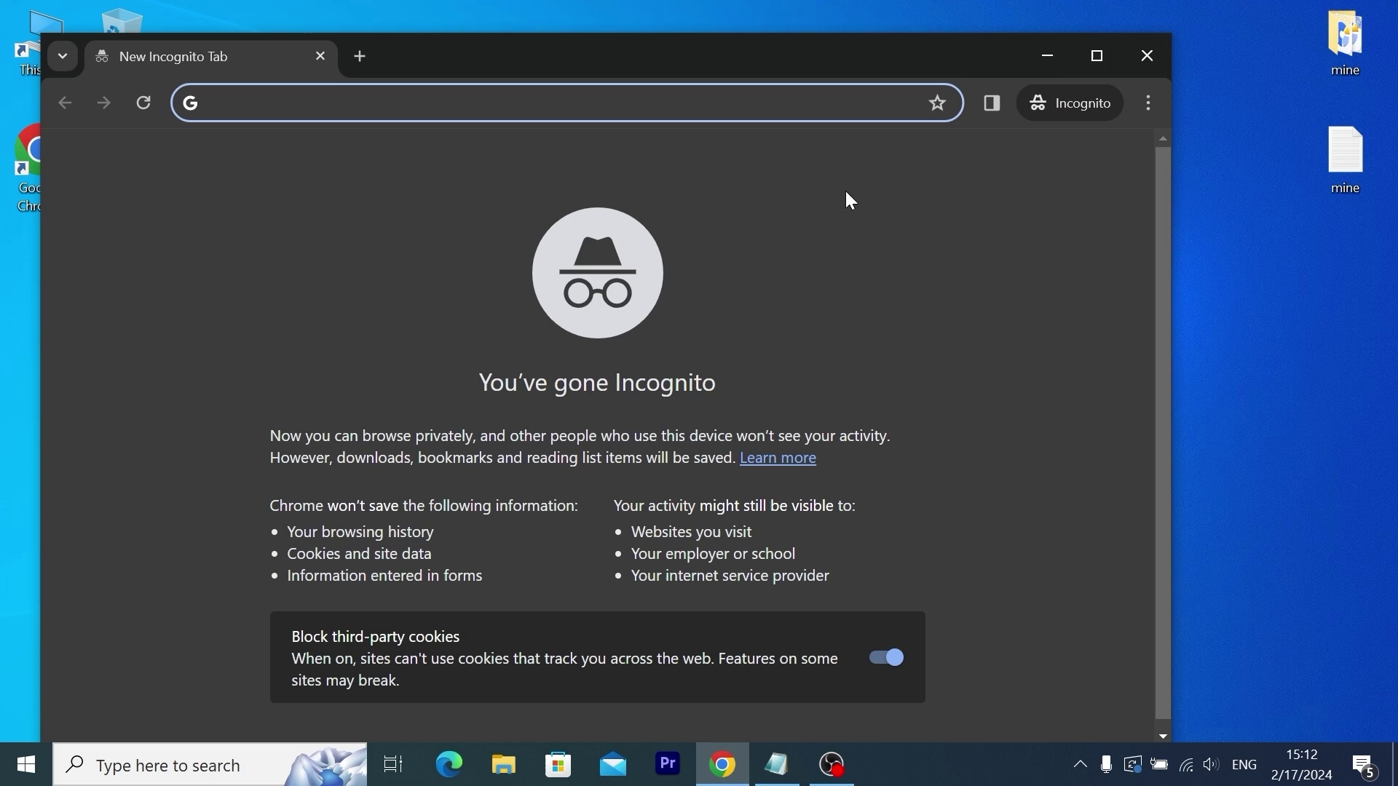
click(1100, 56)
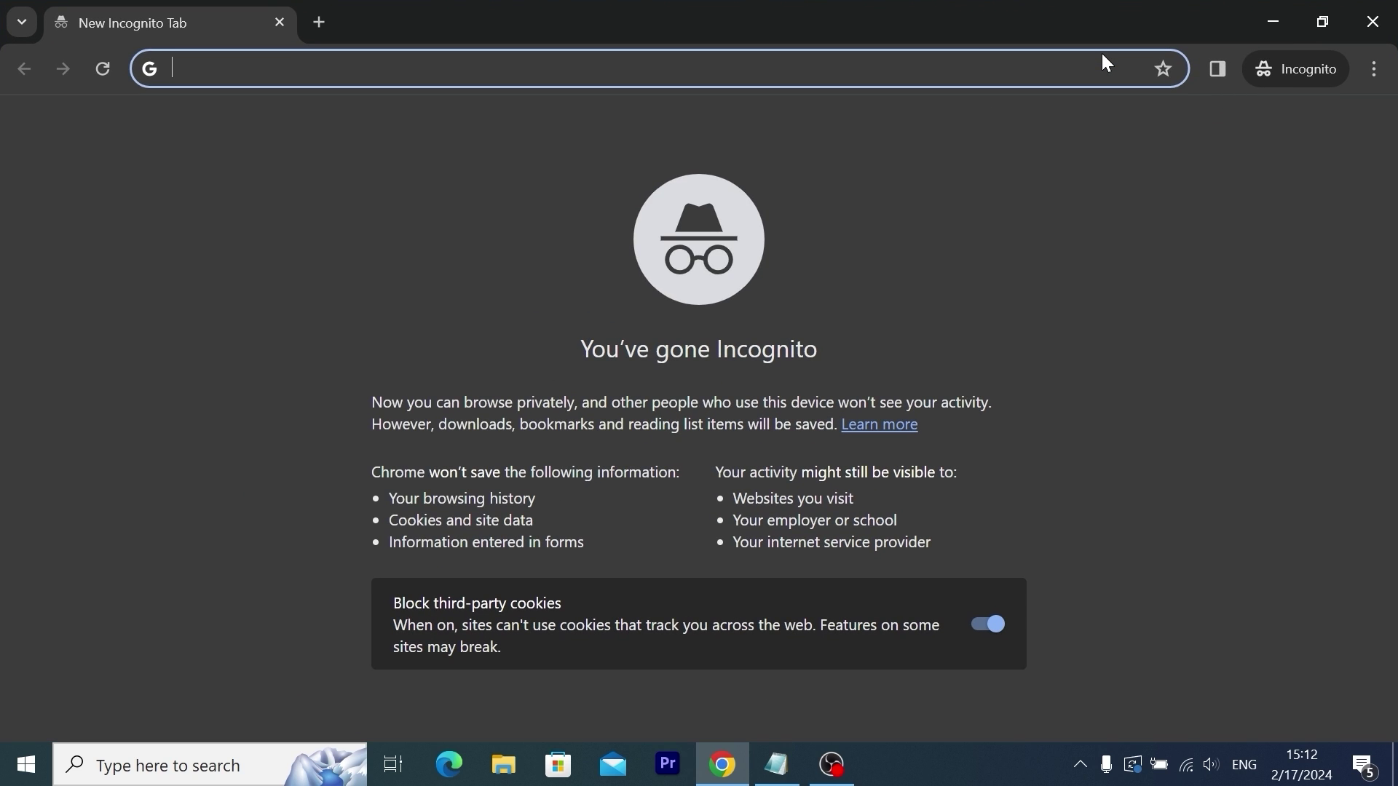
text(virtu)
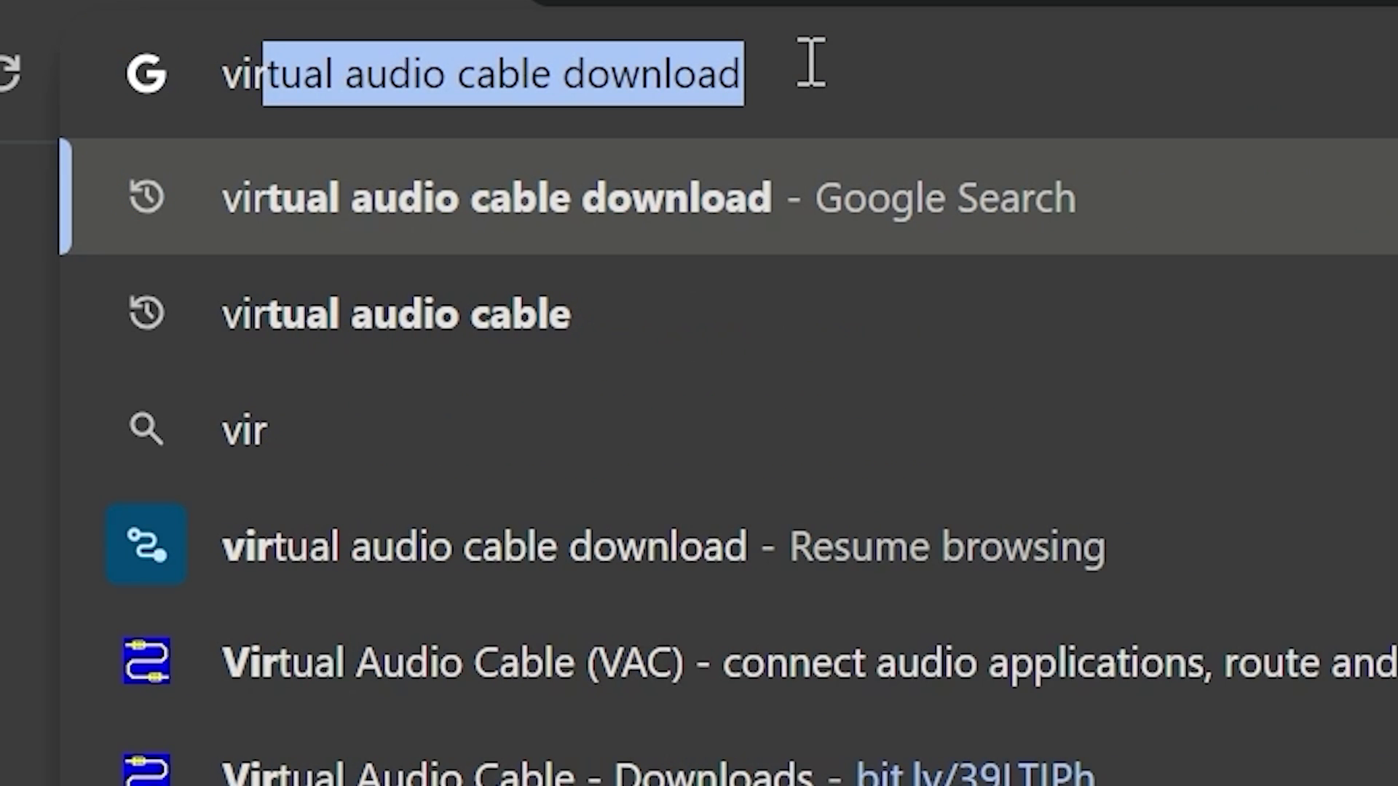
text(al a)
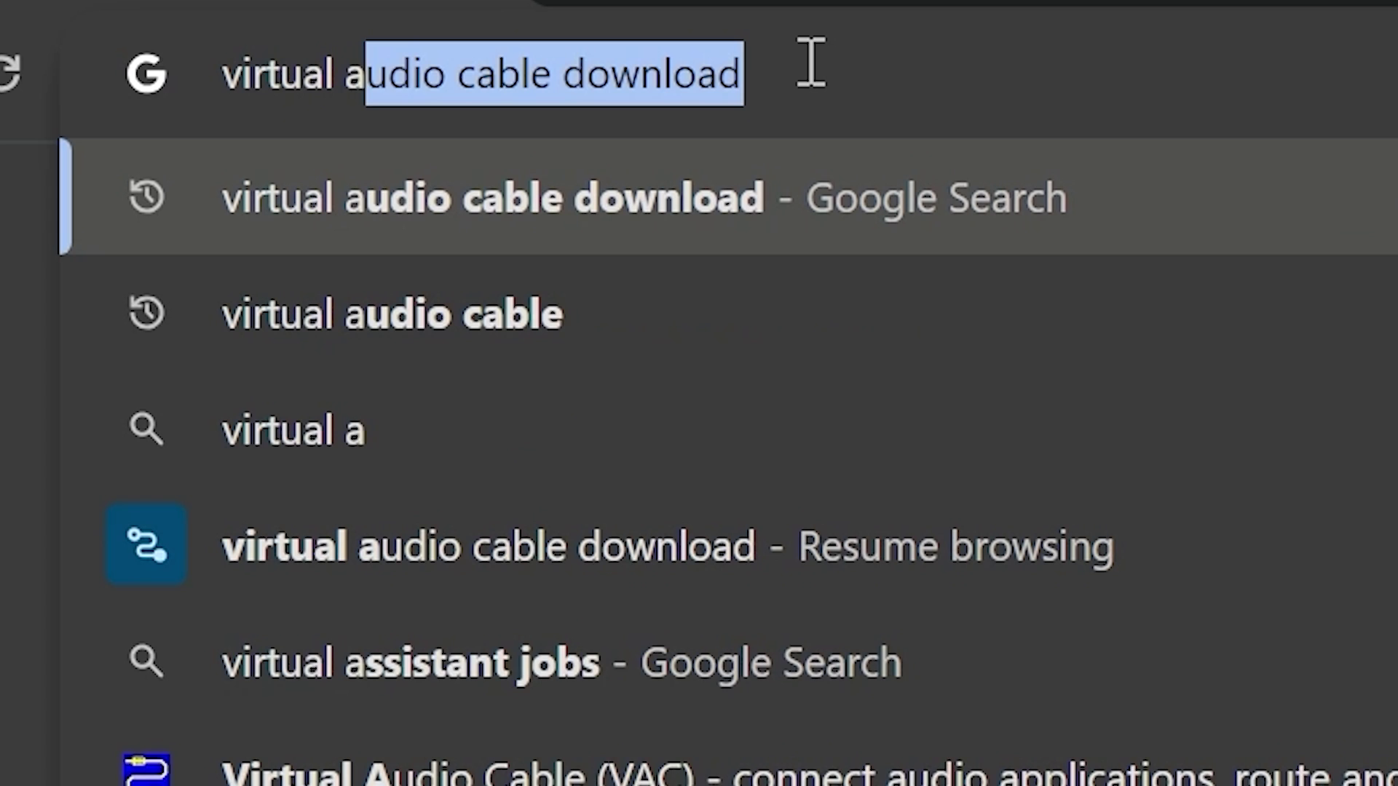
text(udio cab)
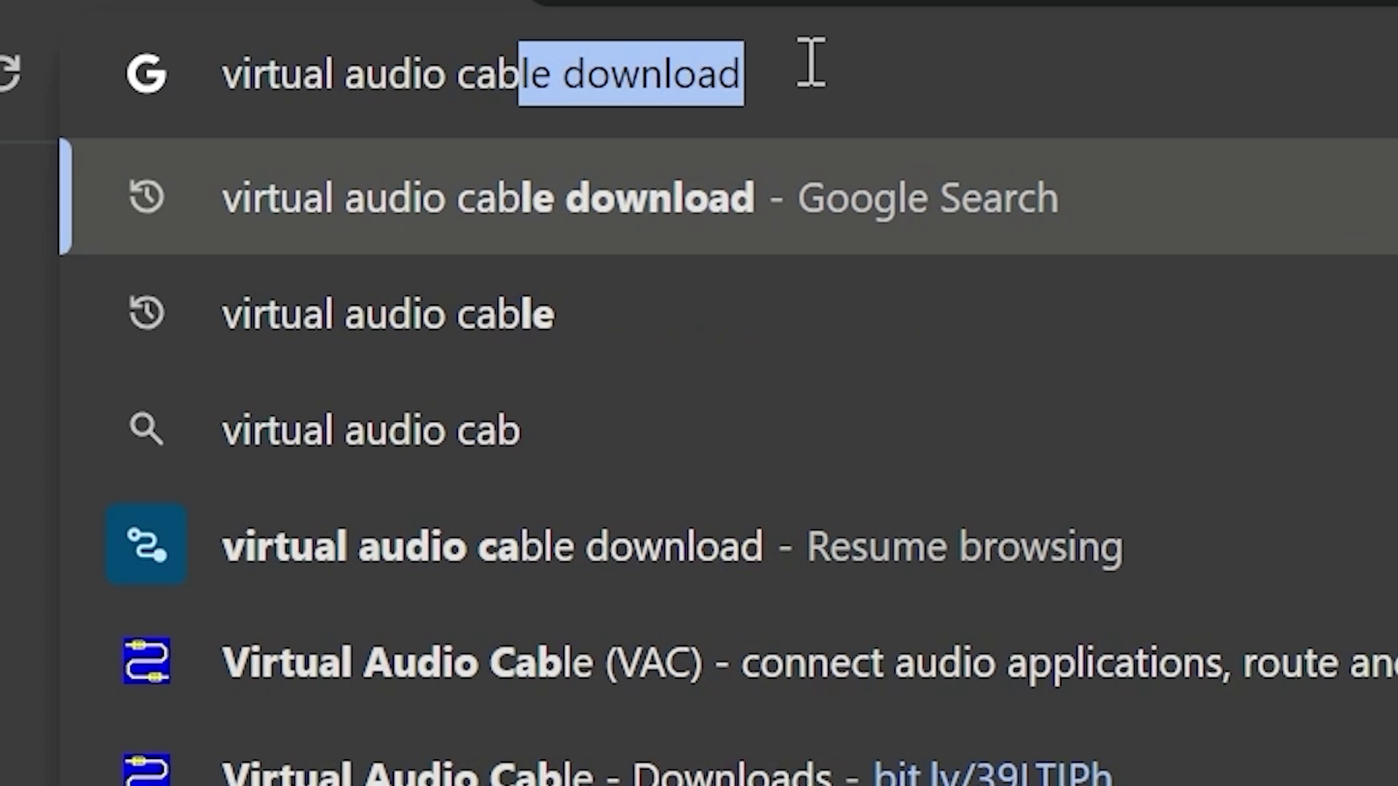
text(le)
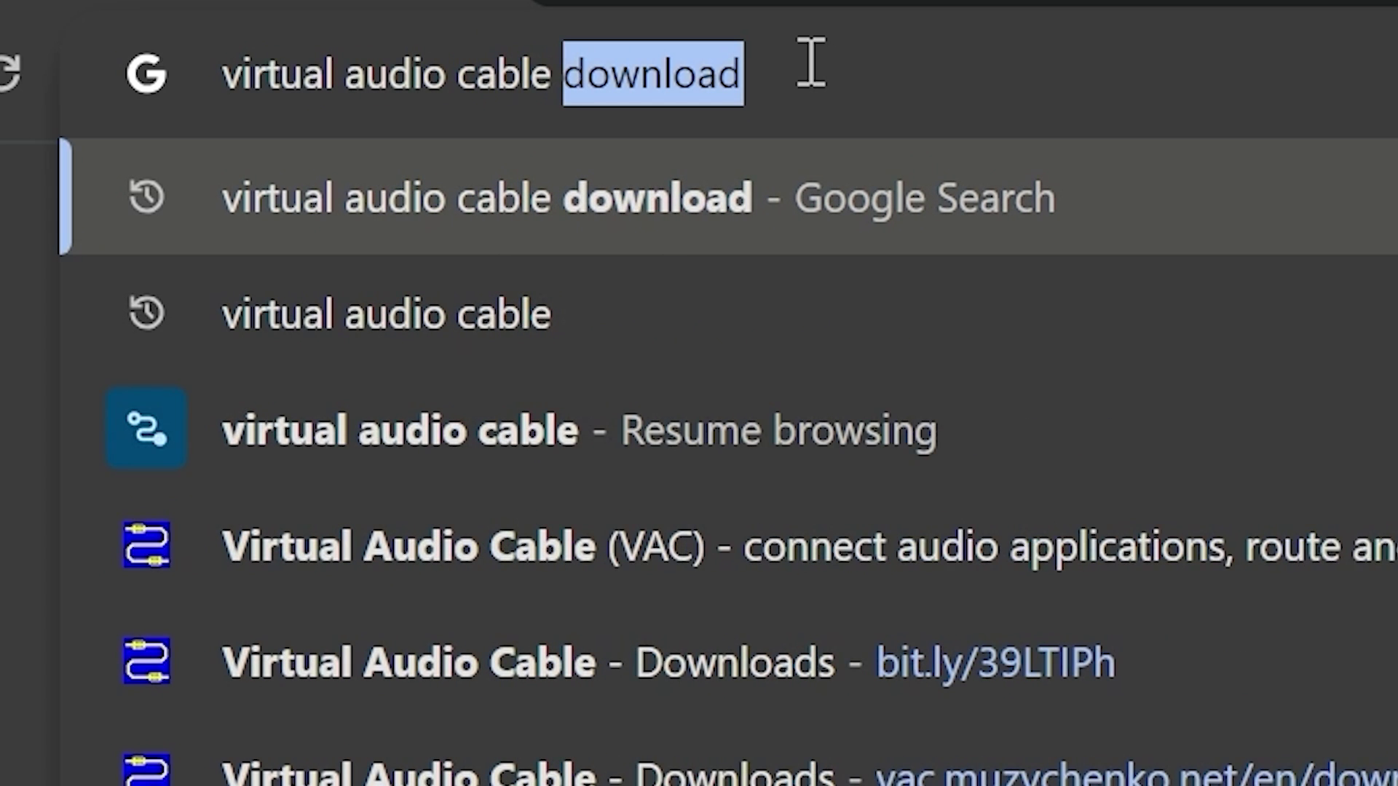
key(Delete)
key(Return)
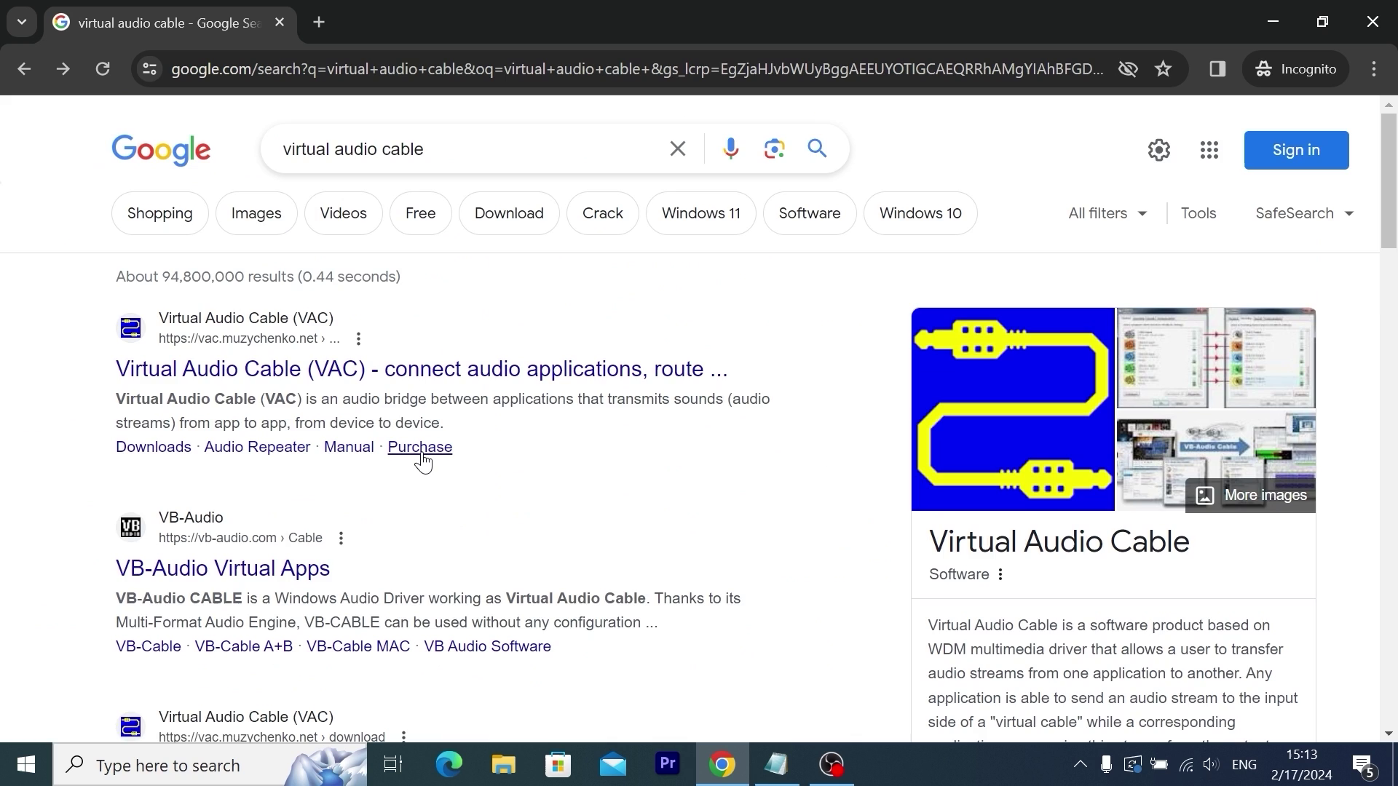
scroll(423, 453, down, 2)
scroll(423, 453, down, 2)
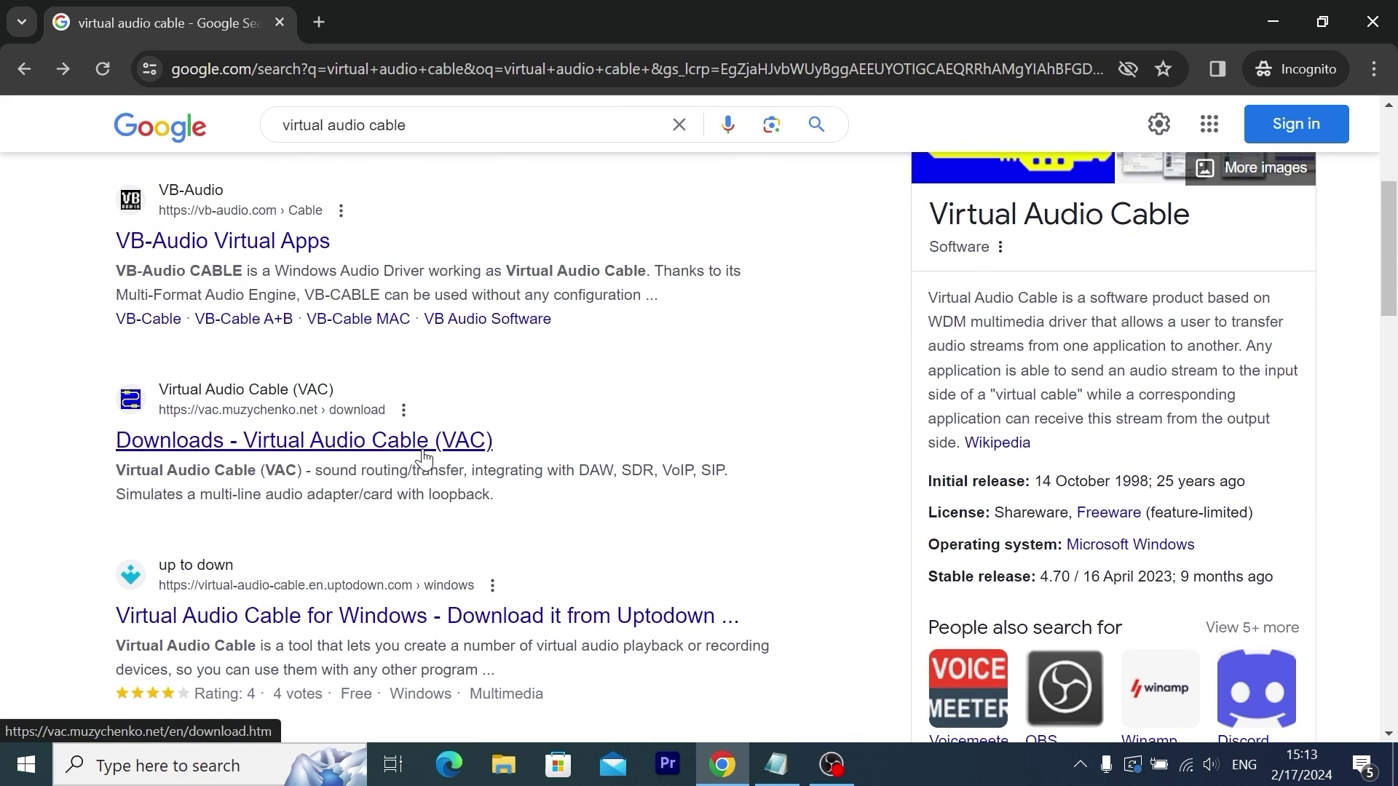
click(346, 452)
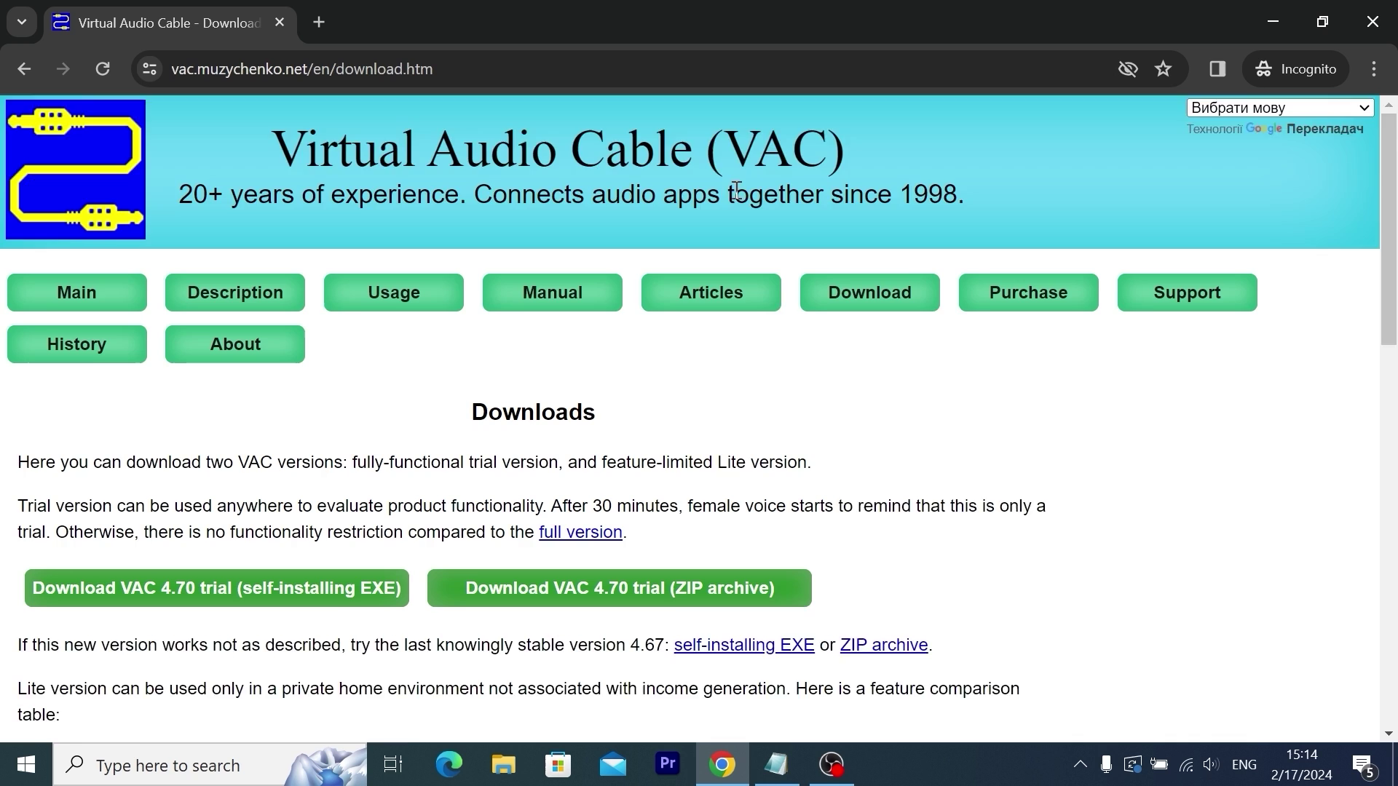
scroll(736, 190, down, 3)
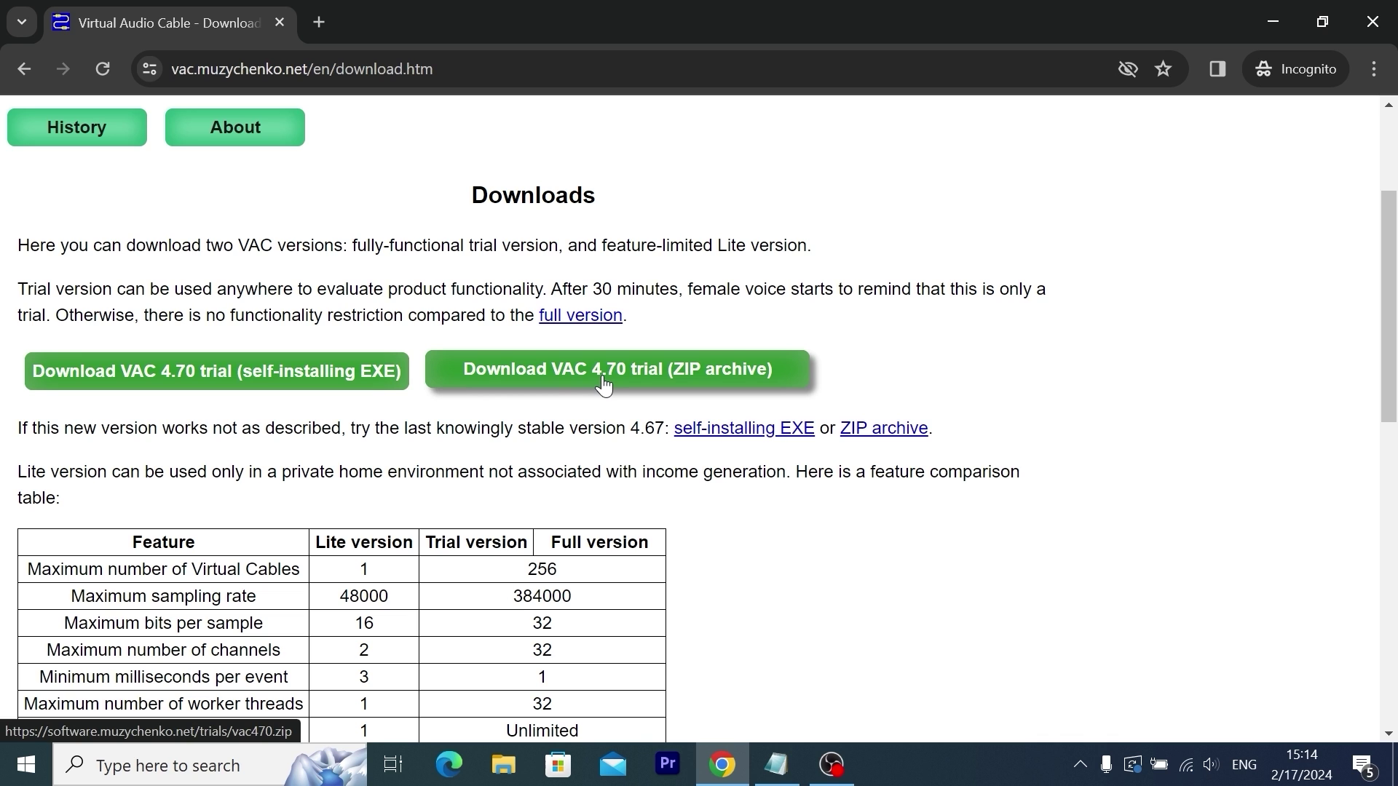
scroll(579, 384, down, 5)
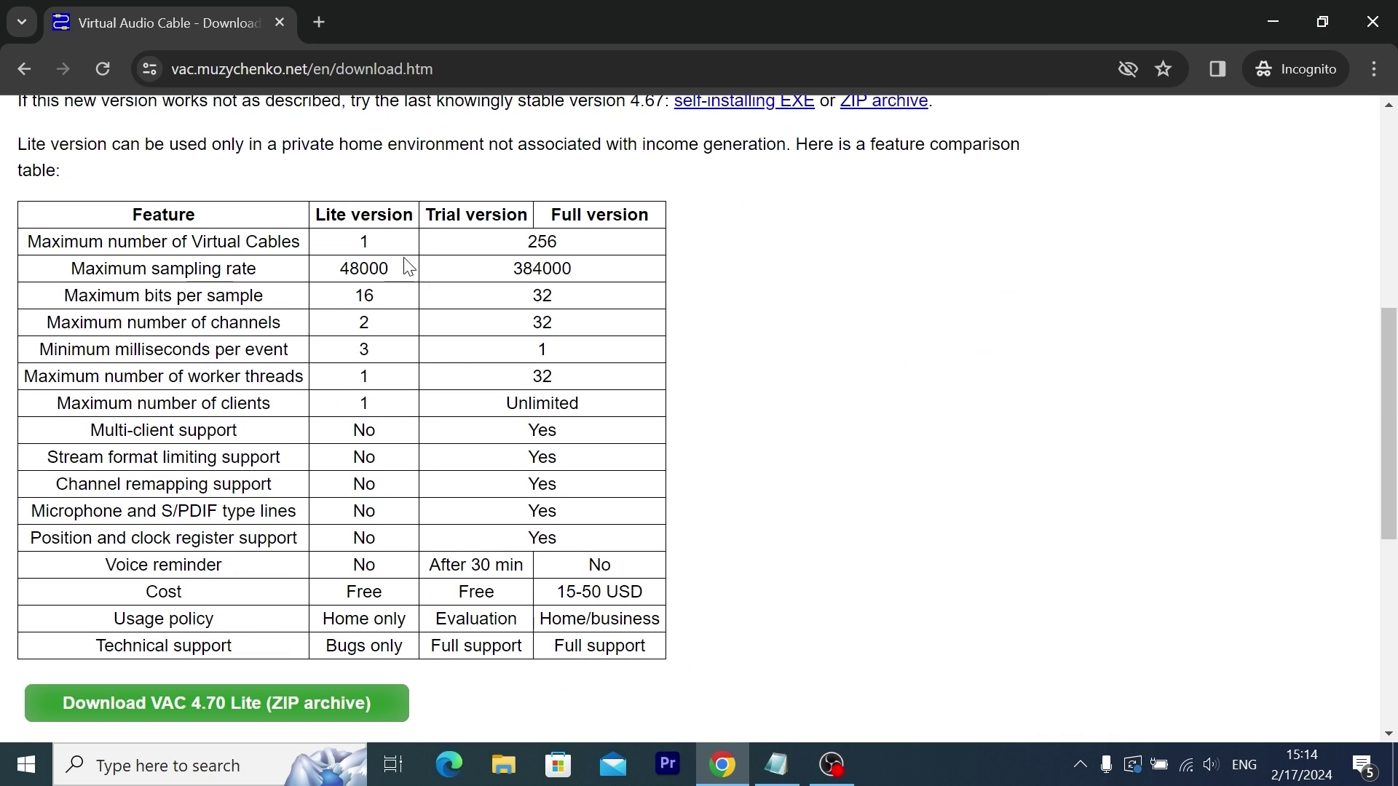
drag(316, 213, 419, 227)
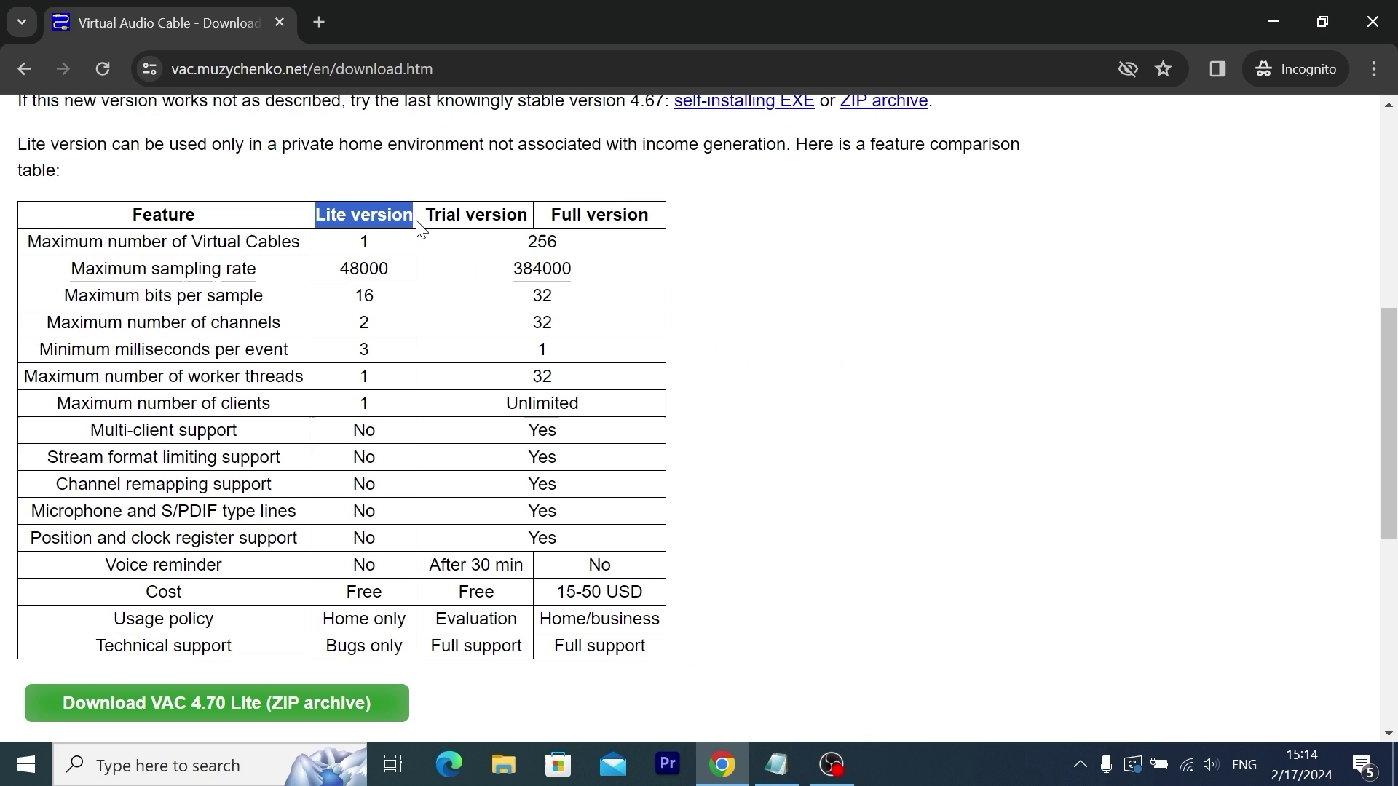
scroll(419, 229, down, 5)
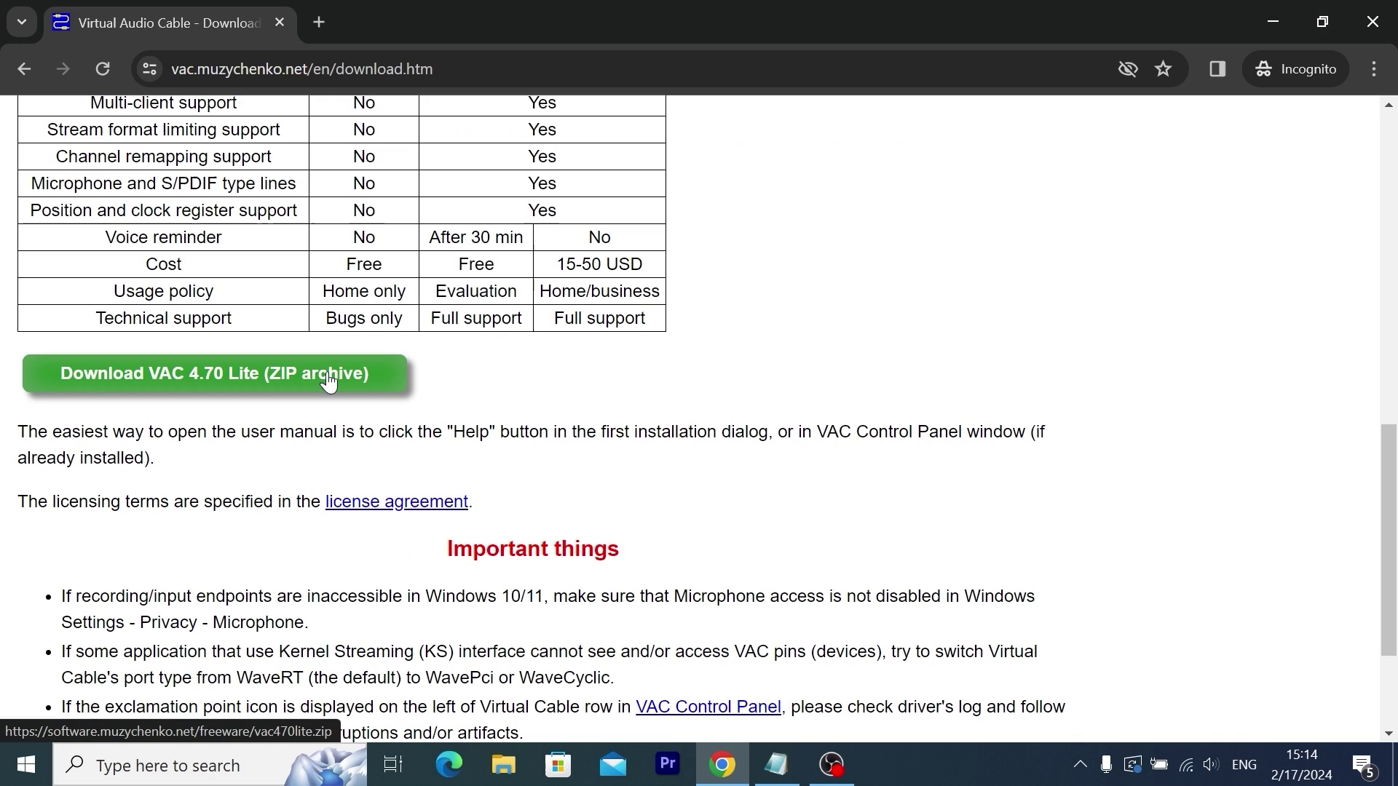
- Save the VAC 4.70 Lite ZIP archive to the Desktop, then close Chrome
click(292, 381)
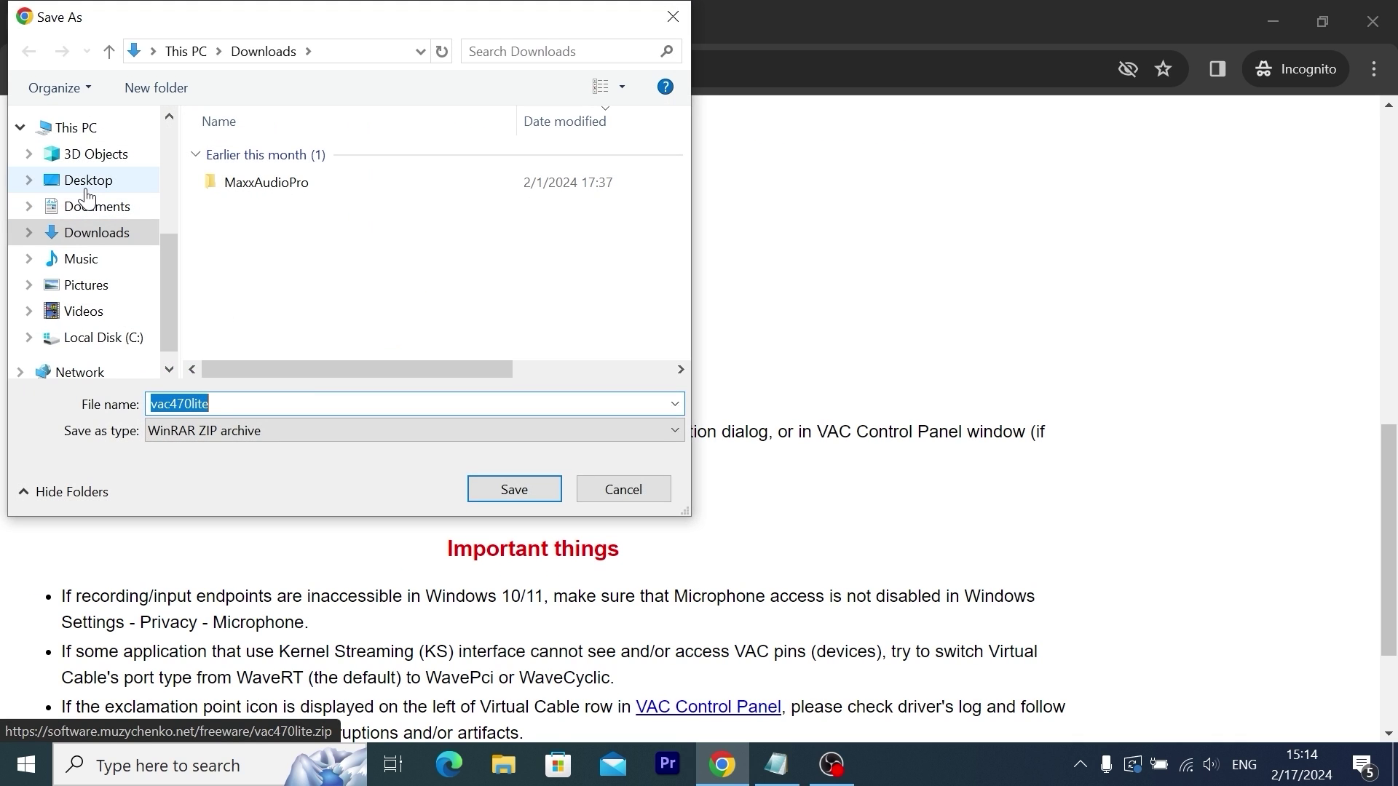
click(82, 182)
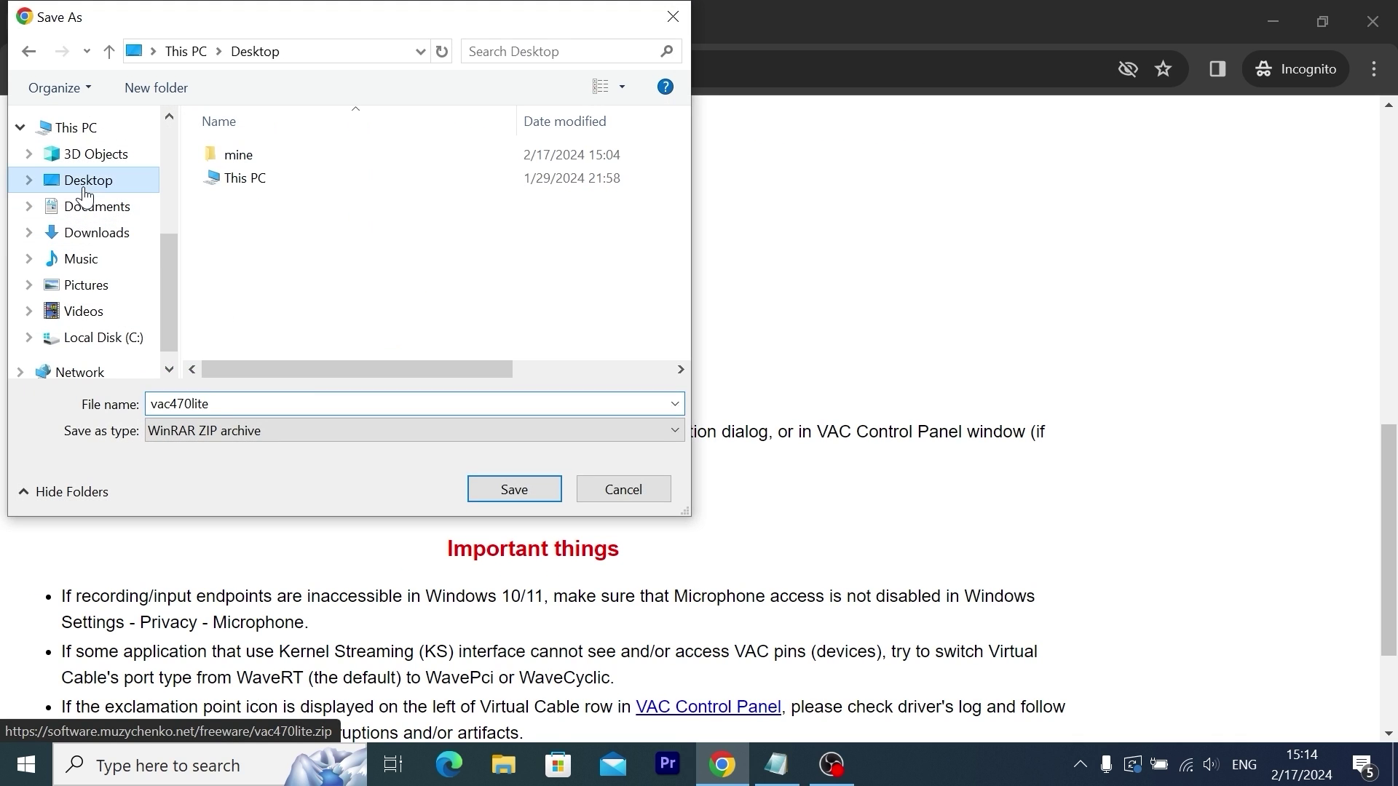
click(521, 483)
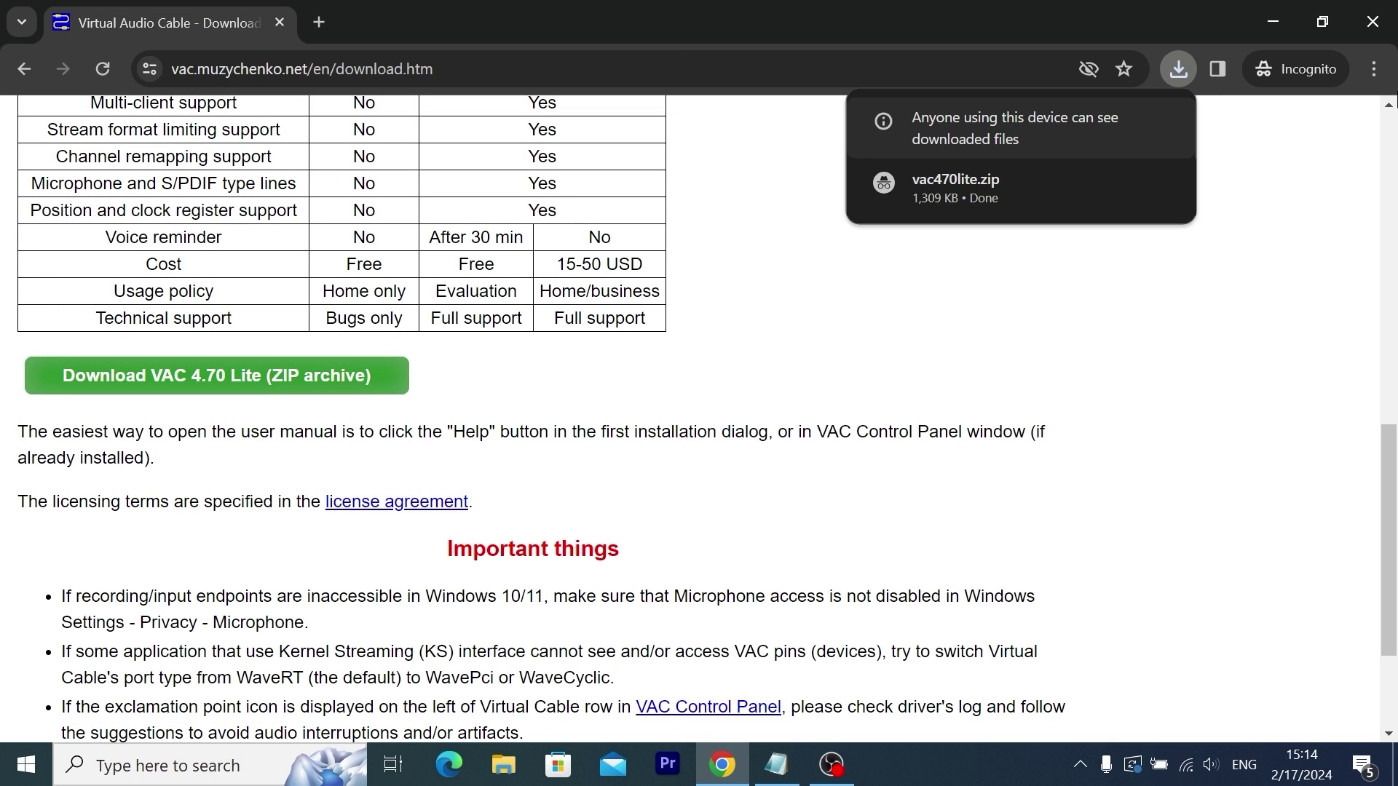
click(1376, 29)
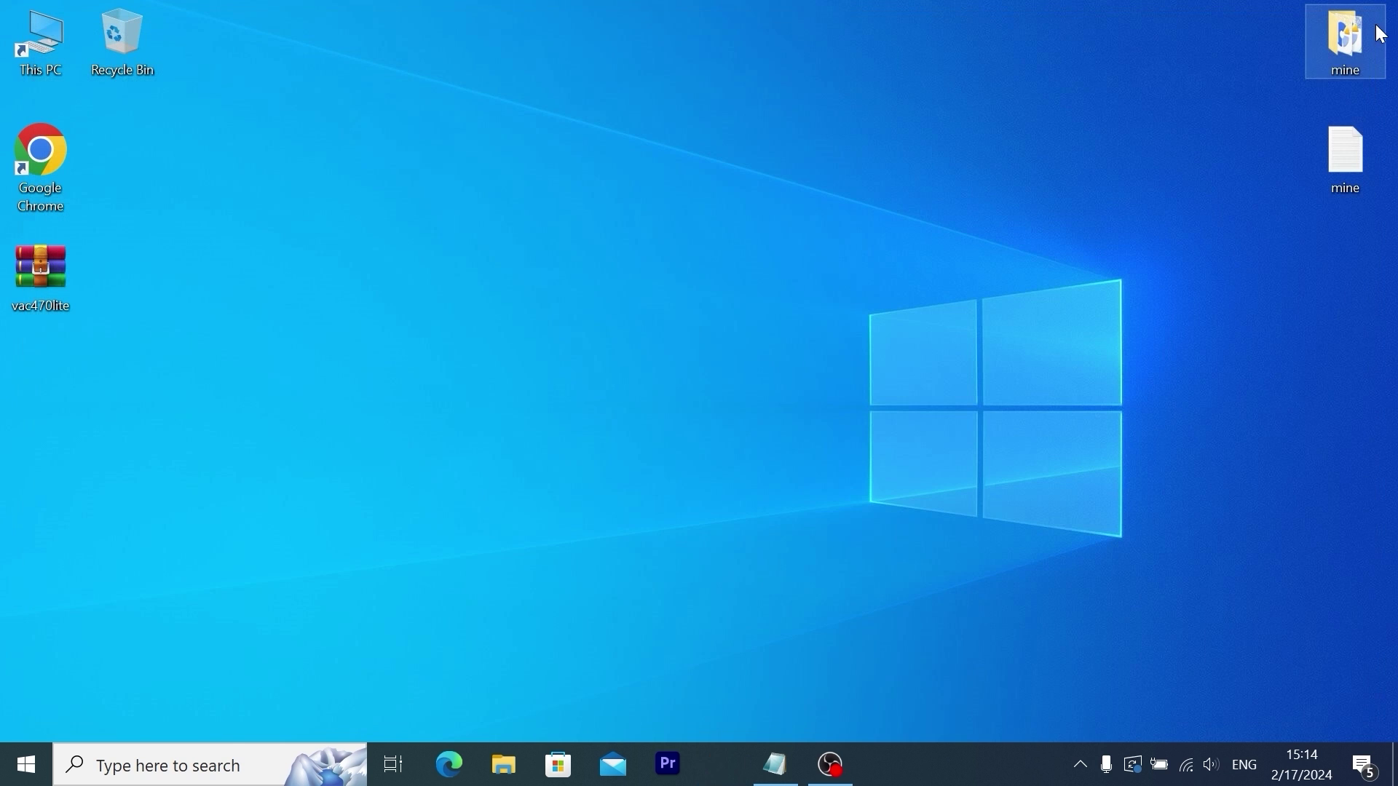
- Extract vac470lite.zip into a vac470lite folder on the Desktop and select that folder
right_click(44, 278)
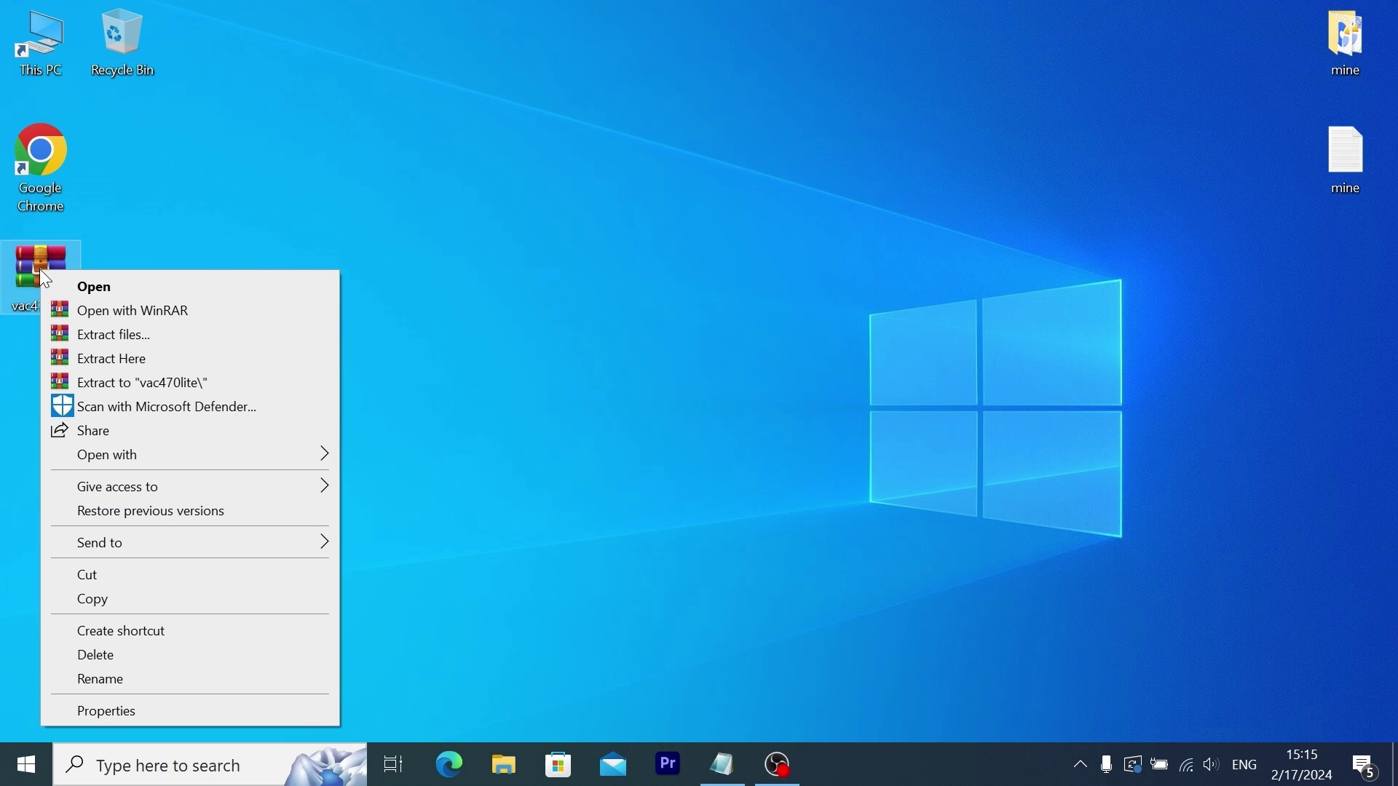
click(134, 388)
click(50, 388)
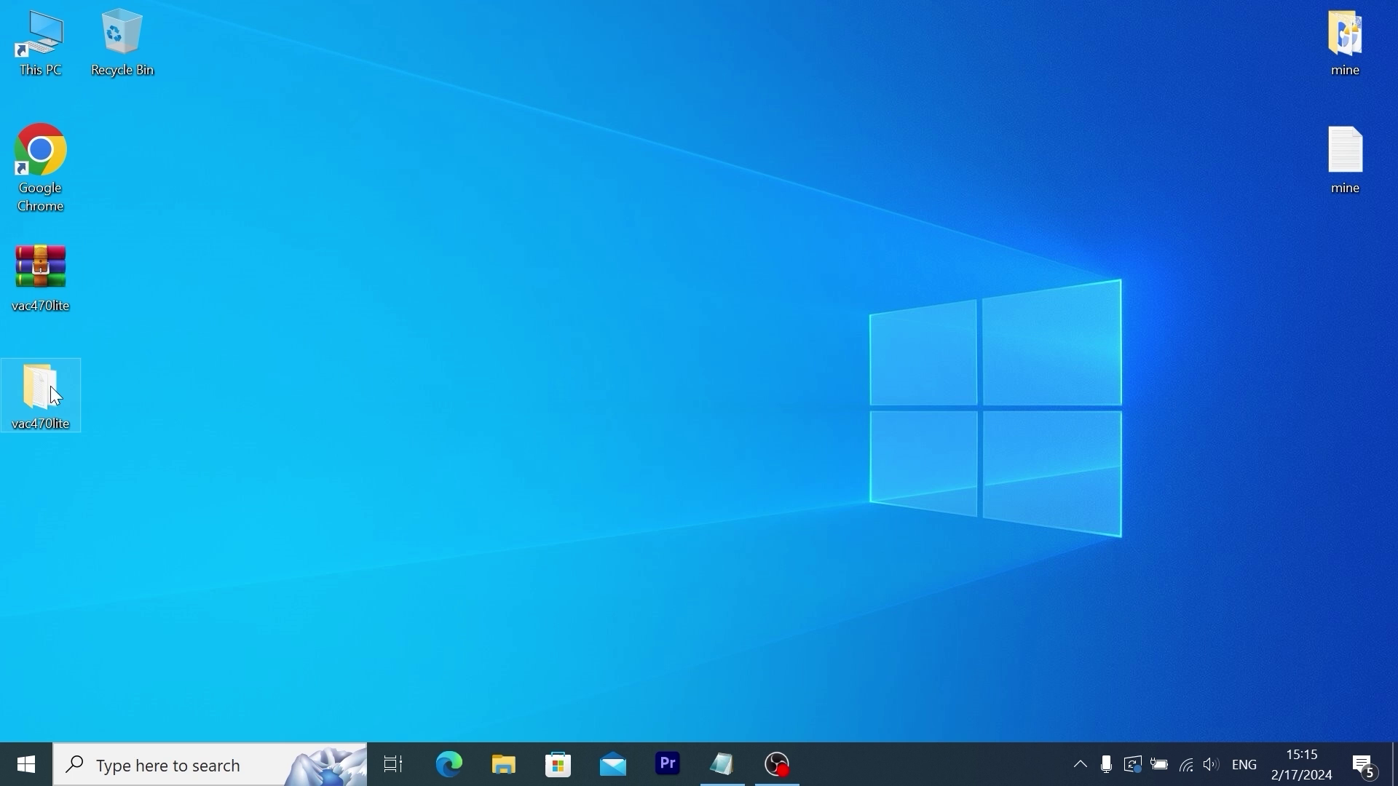
- Open the vac470lite folder and bring up the context menu for setup64
double_click(37, 380)
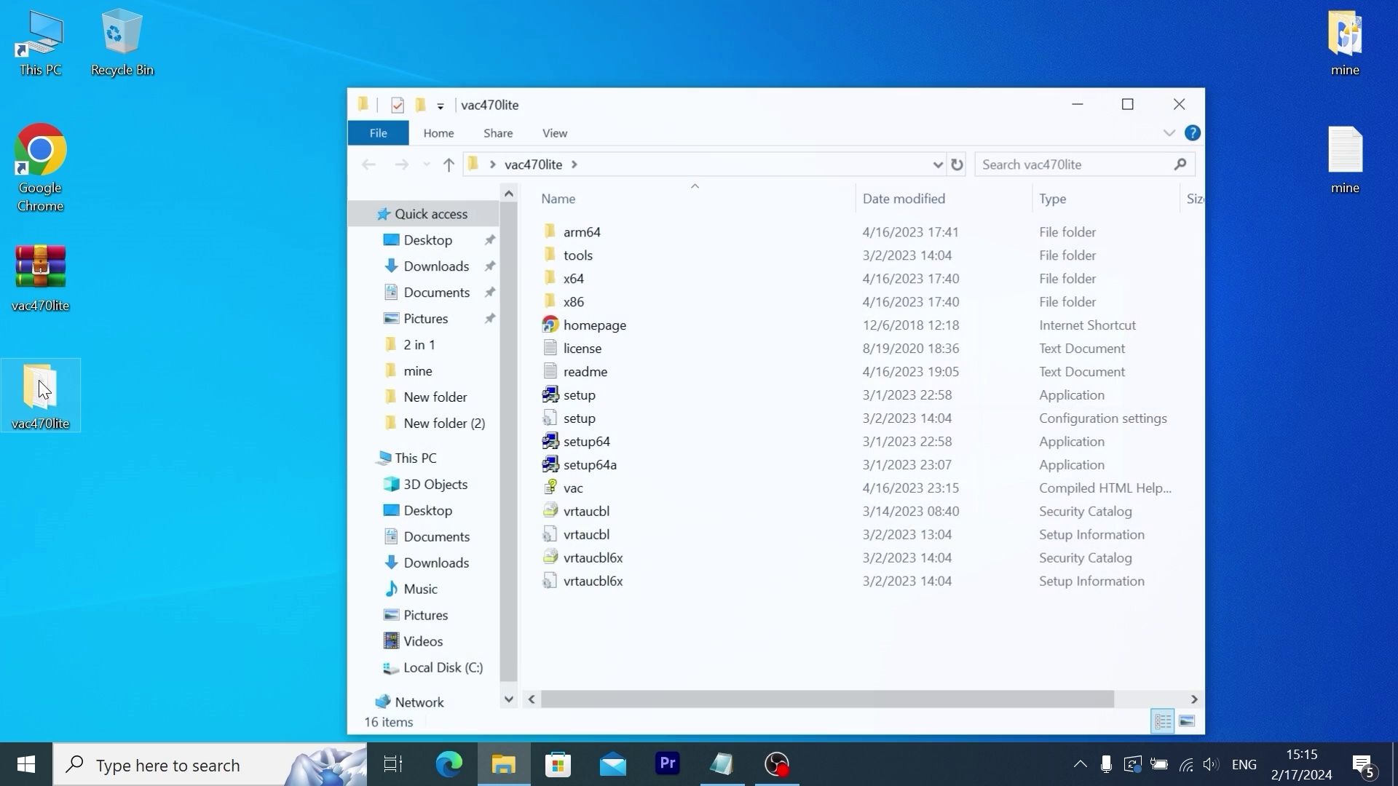
click(584, 443)
right_click(584, 441)
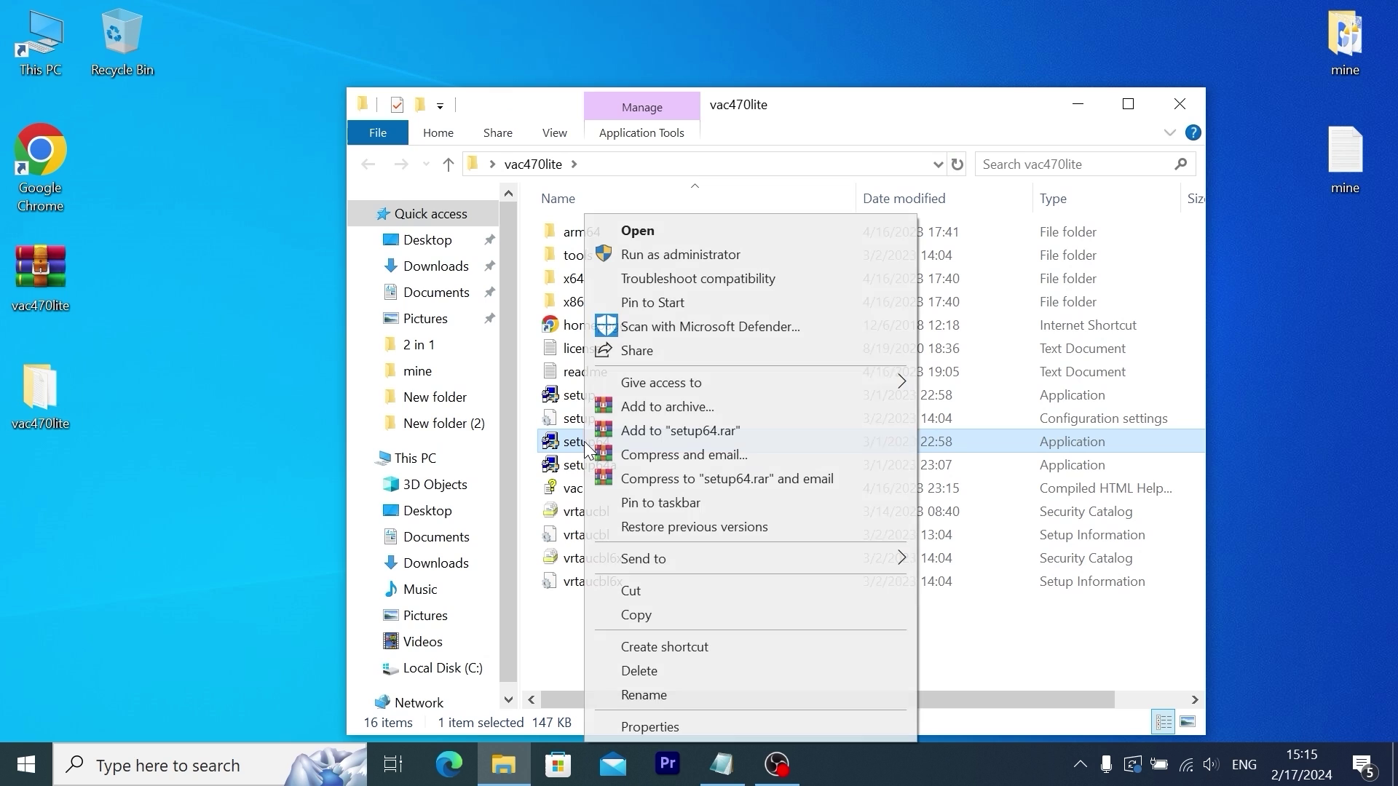
- Install Virtual Audio Cable lite 4.70 as administrator to the default folder, accepting the license and notices
click(721, 257)
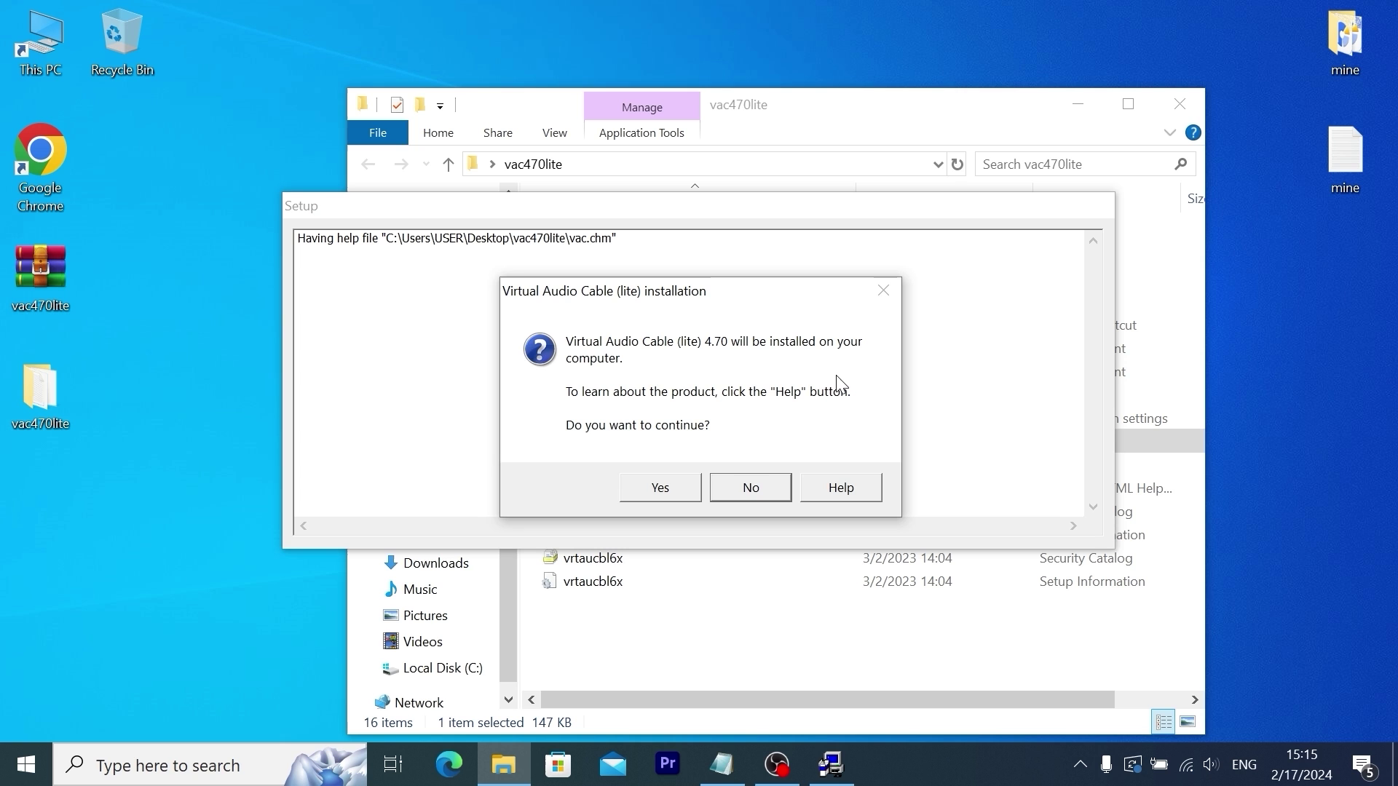
click(660, 488)
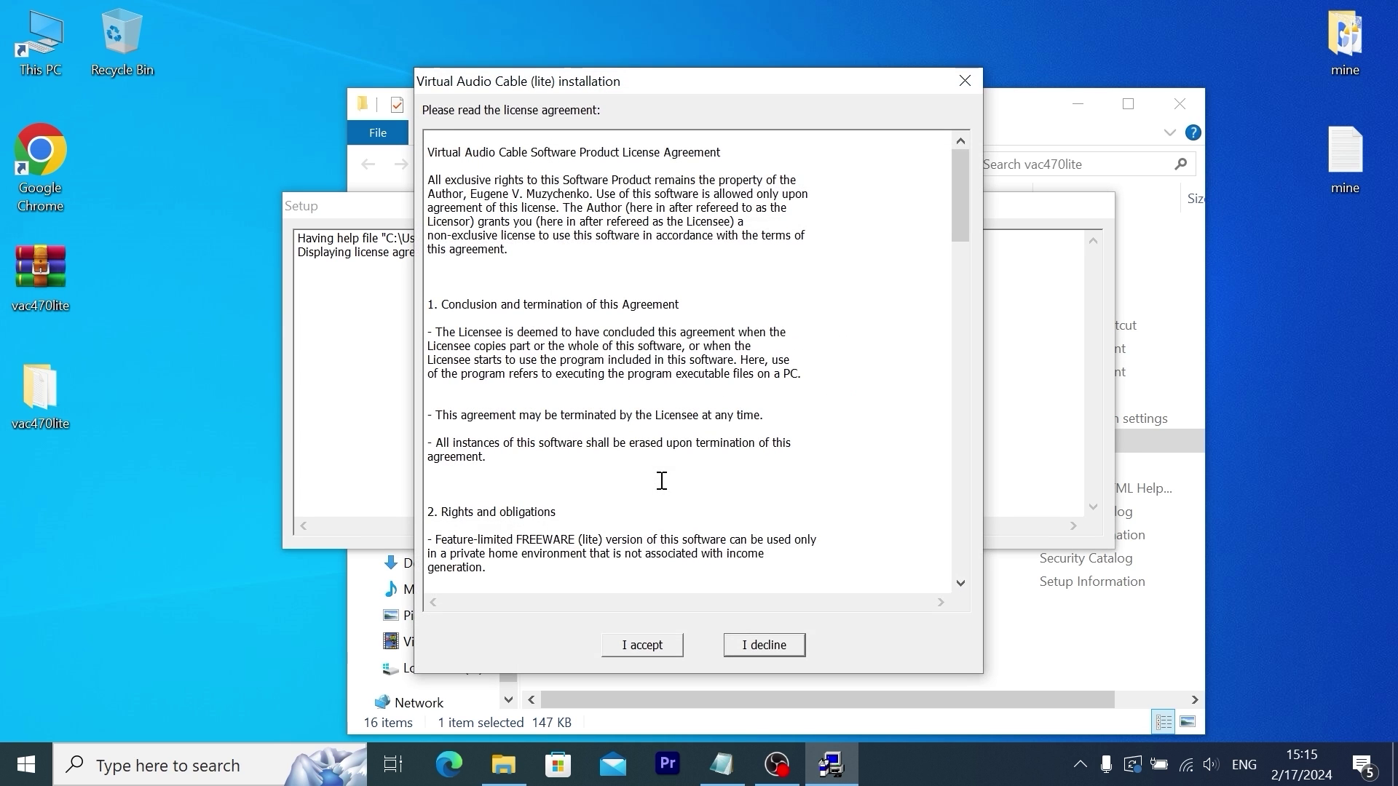
click(641, 645)
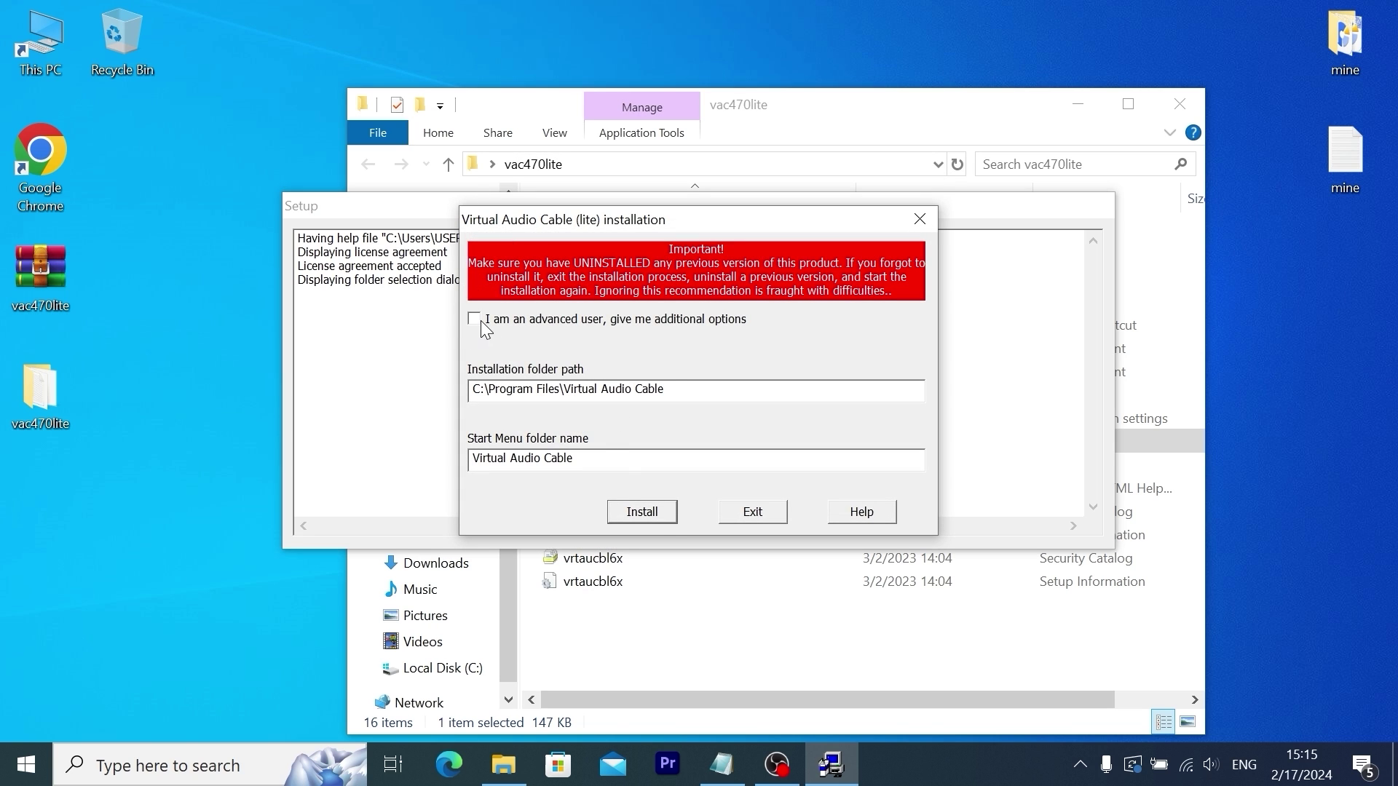
click(655, 511)
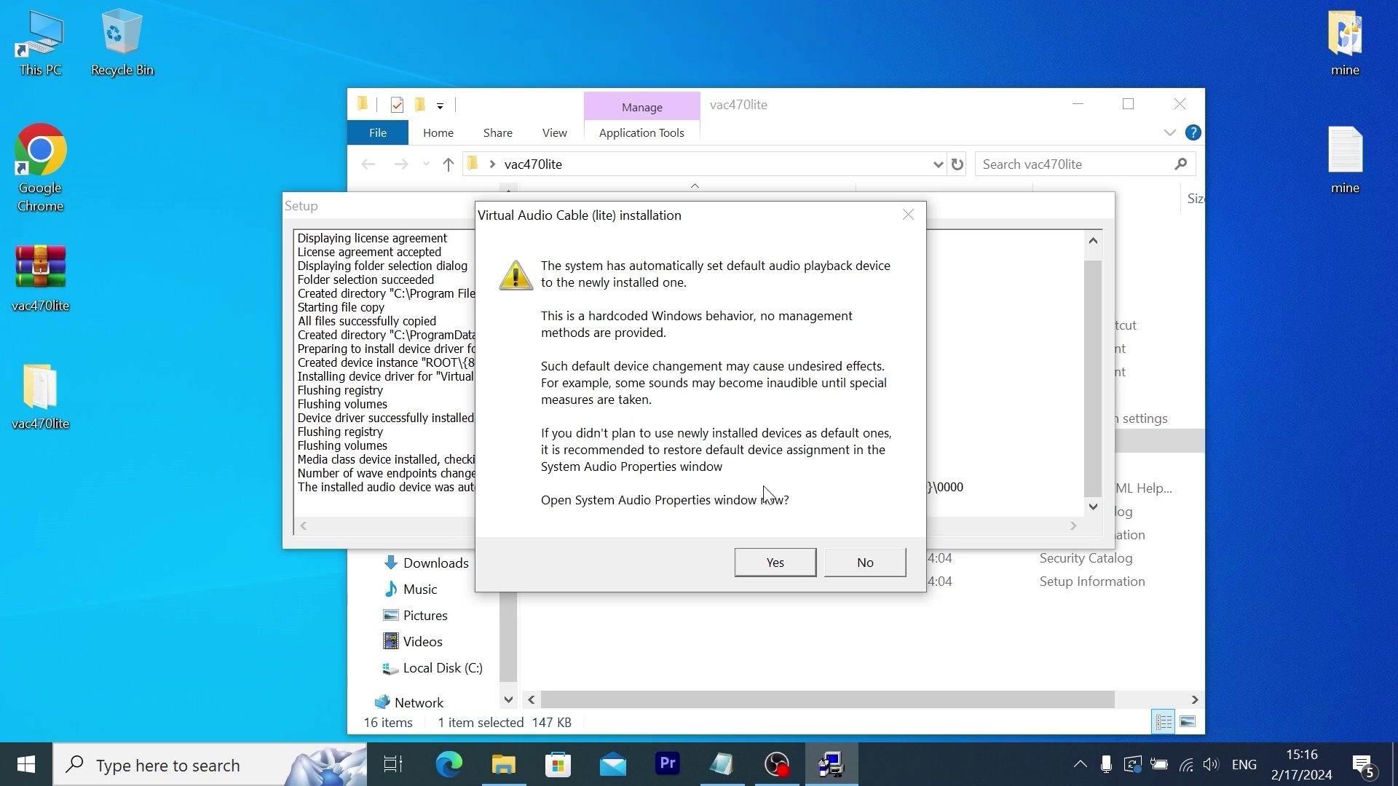
click(776, 562)
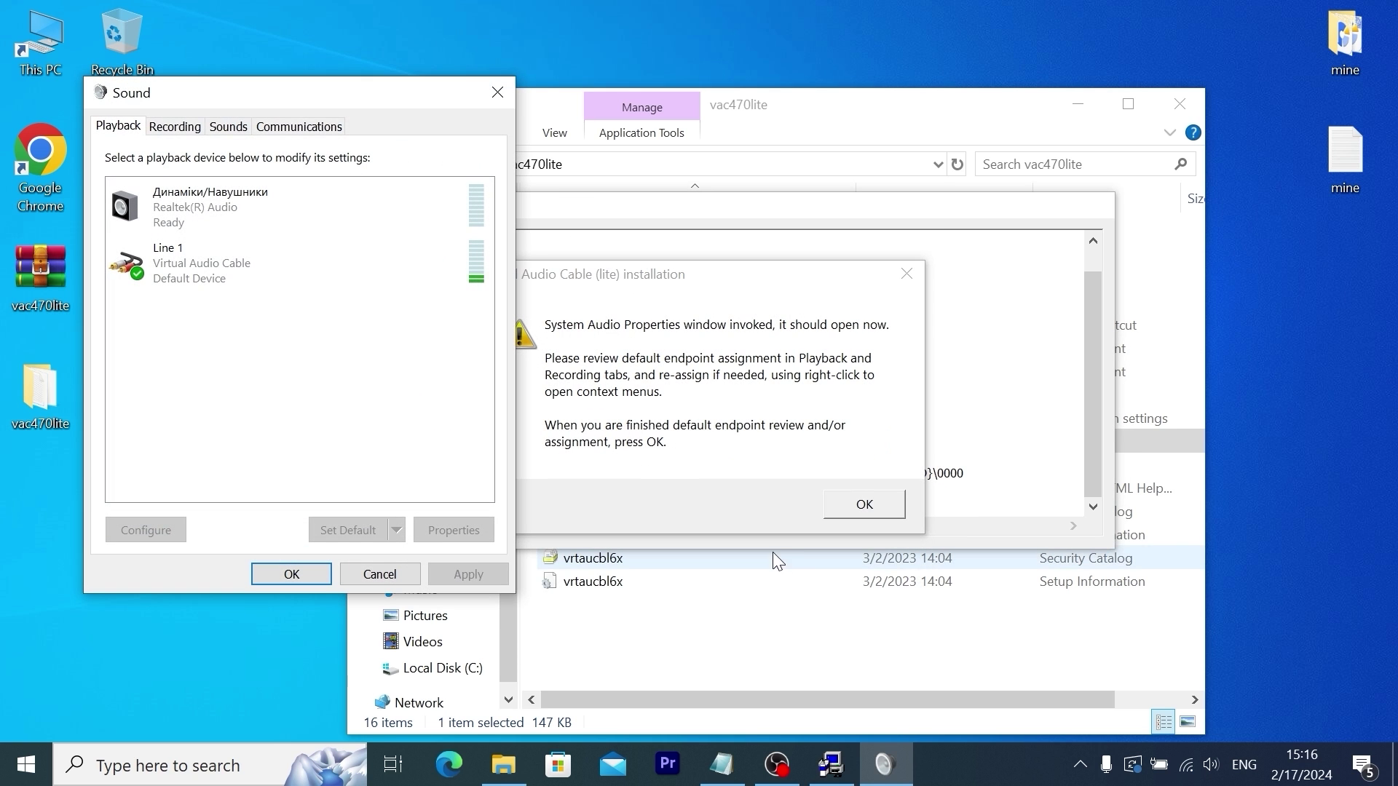
click(501, 98)
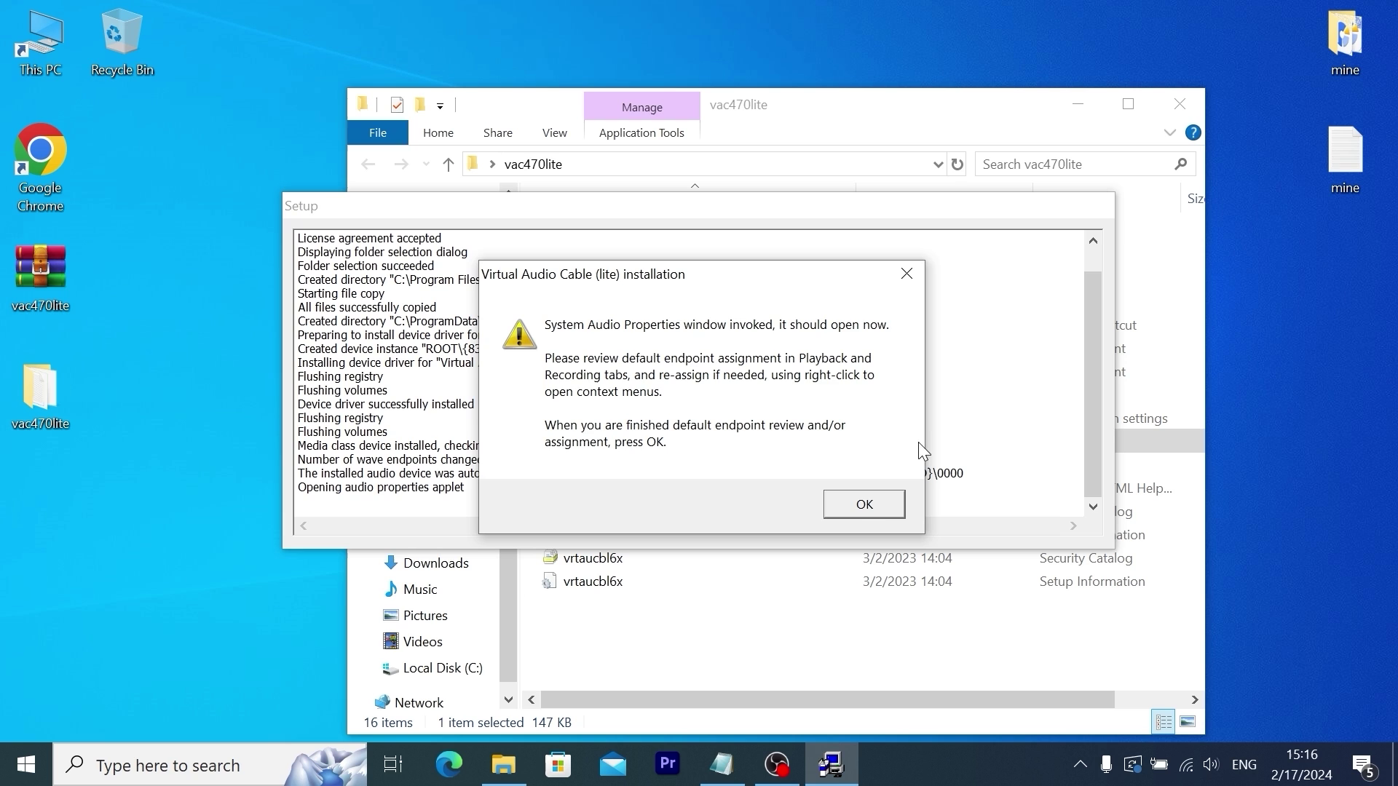
click(872, 504)
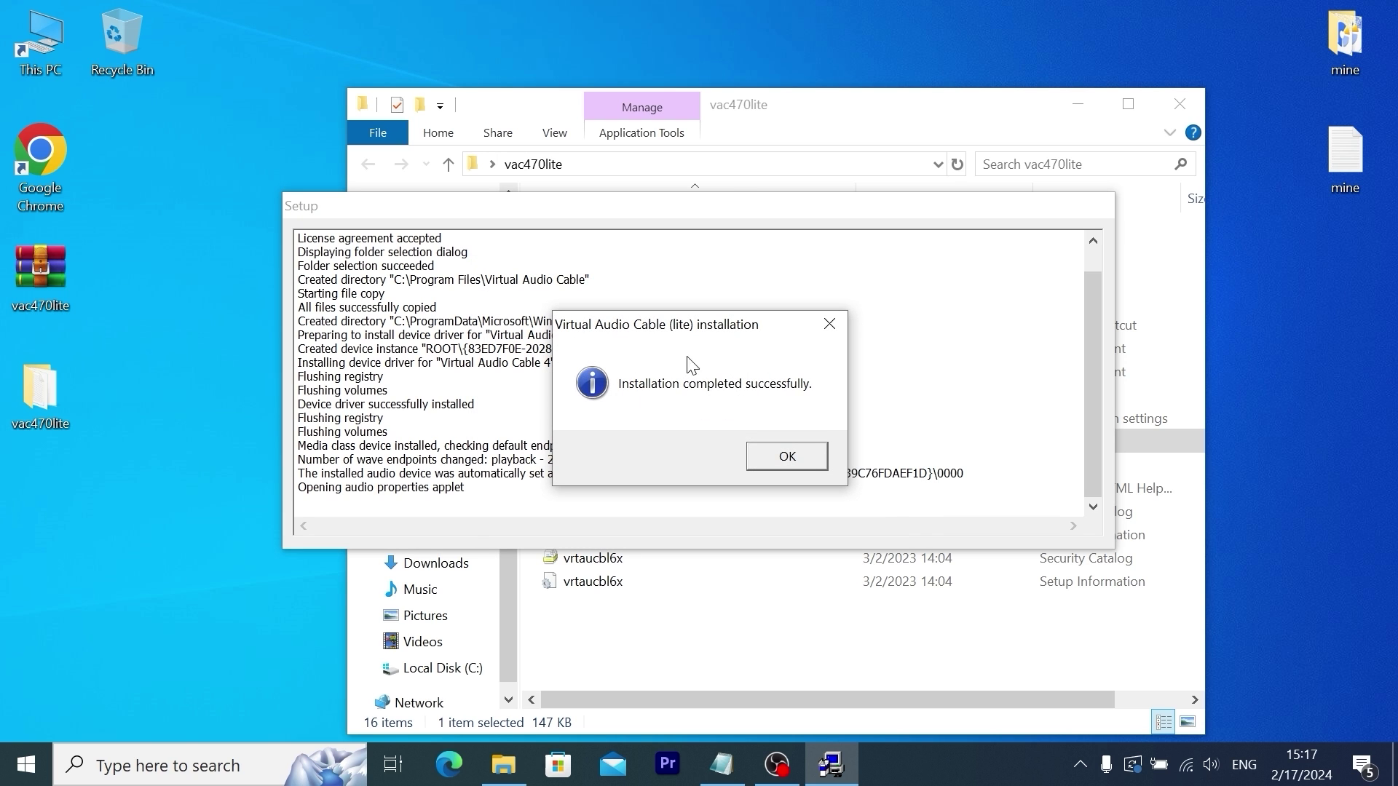
click(791, 453)
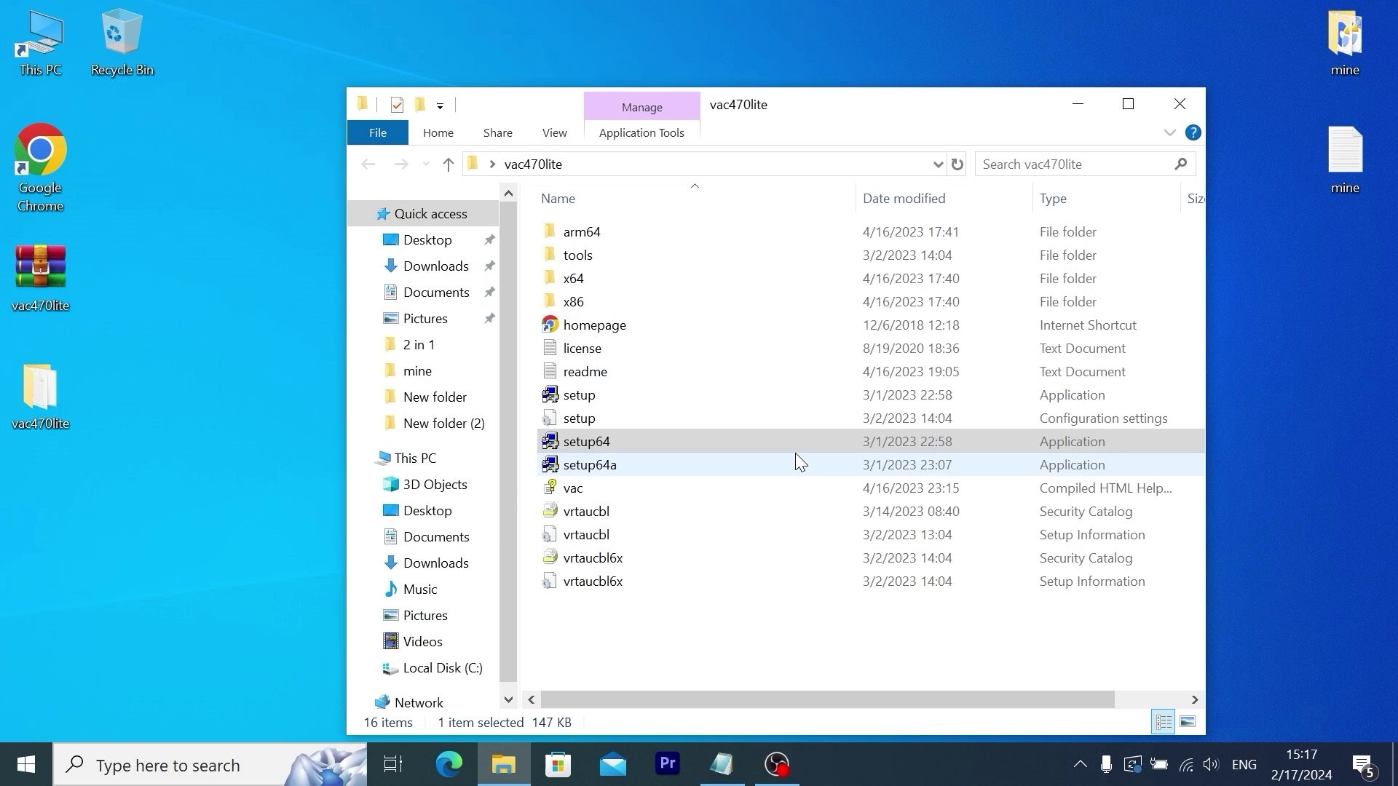
- Close the vac470lite window and open the Bluetooth icon's menu from the hidden tray icons
click(1181, 104)
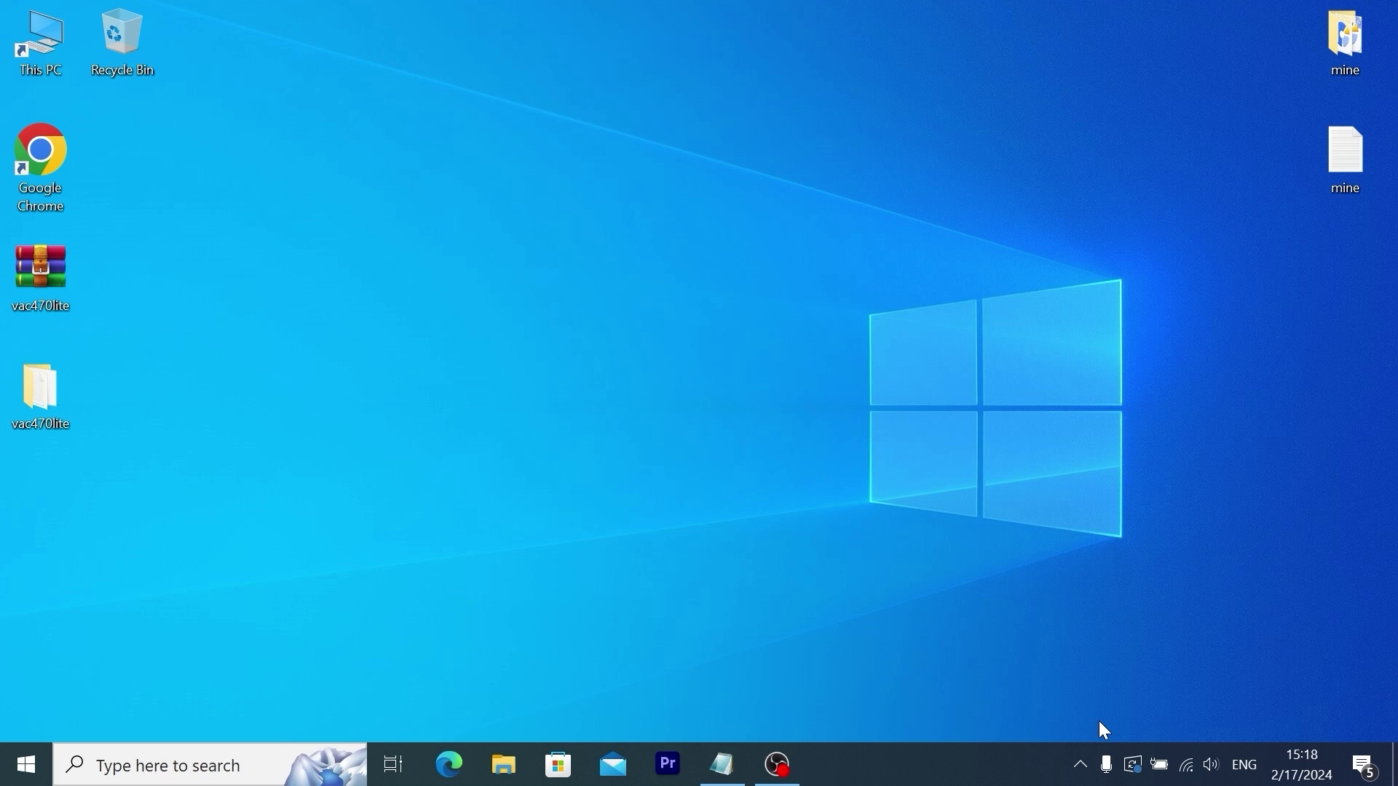
click(1079, 766)
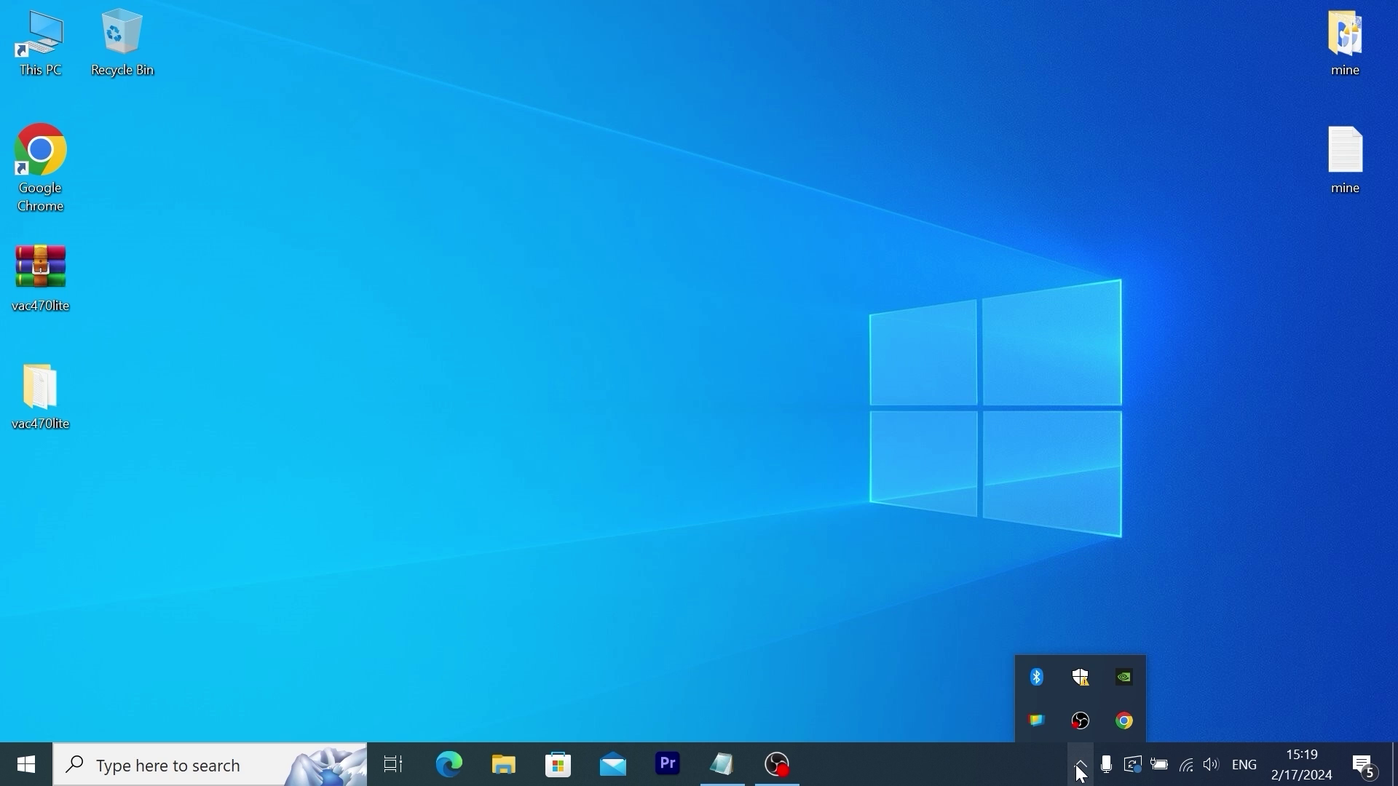
right_click(1037, 679)
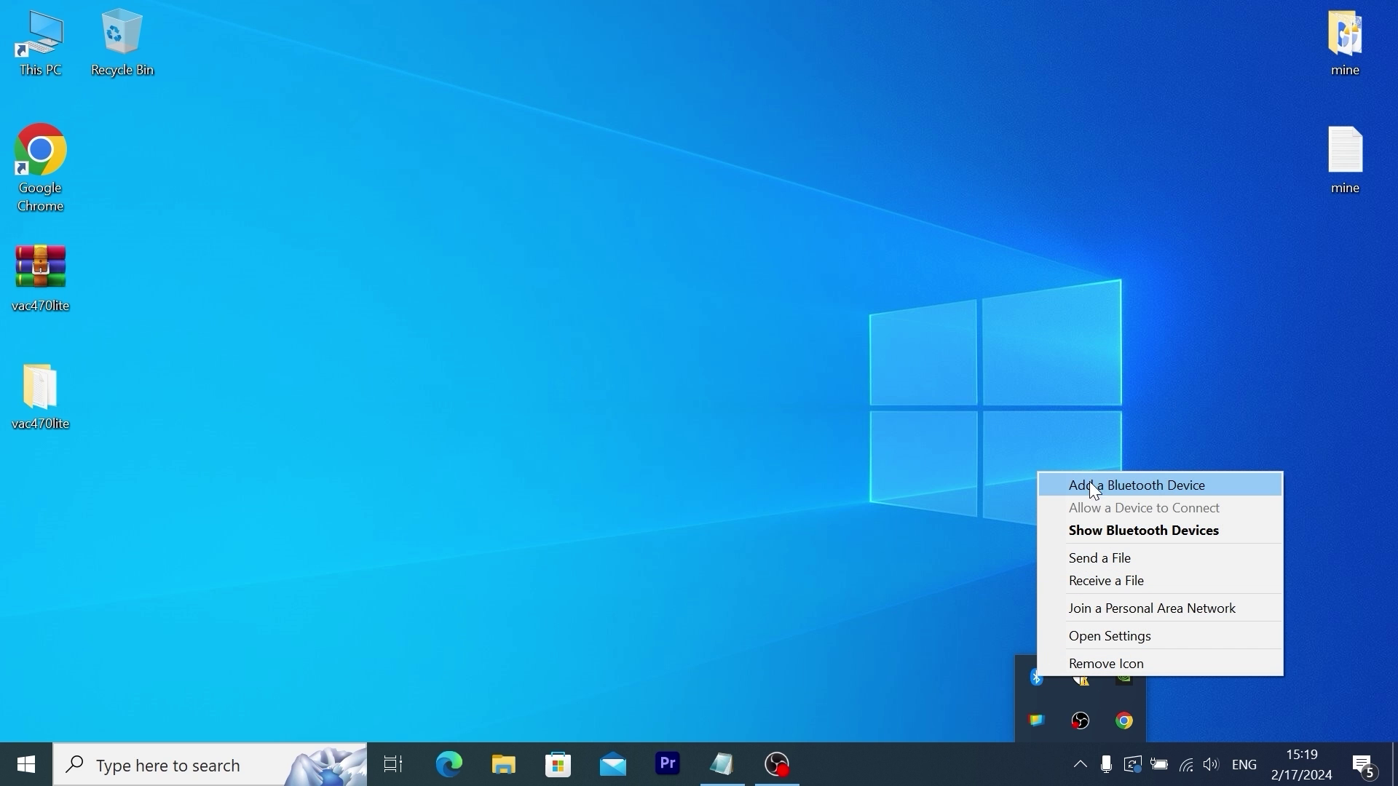
- Pair the soundcore A20i headphones via Add Bluetooth or other device
click(1128, 484)
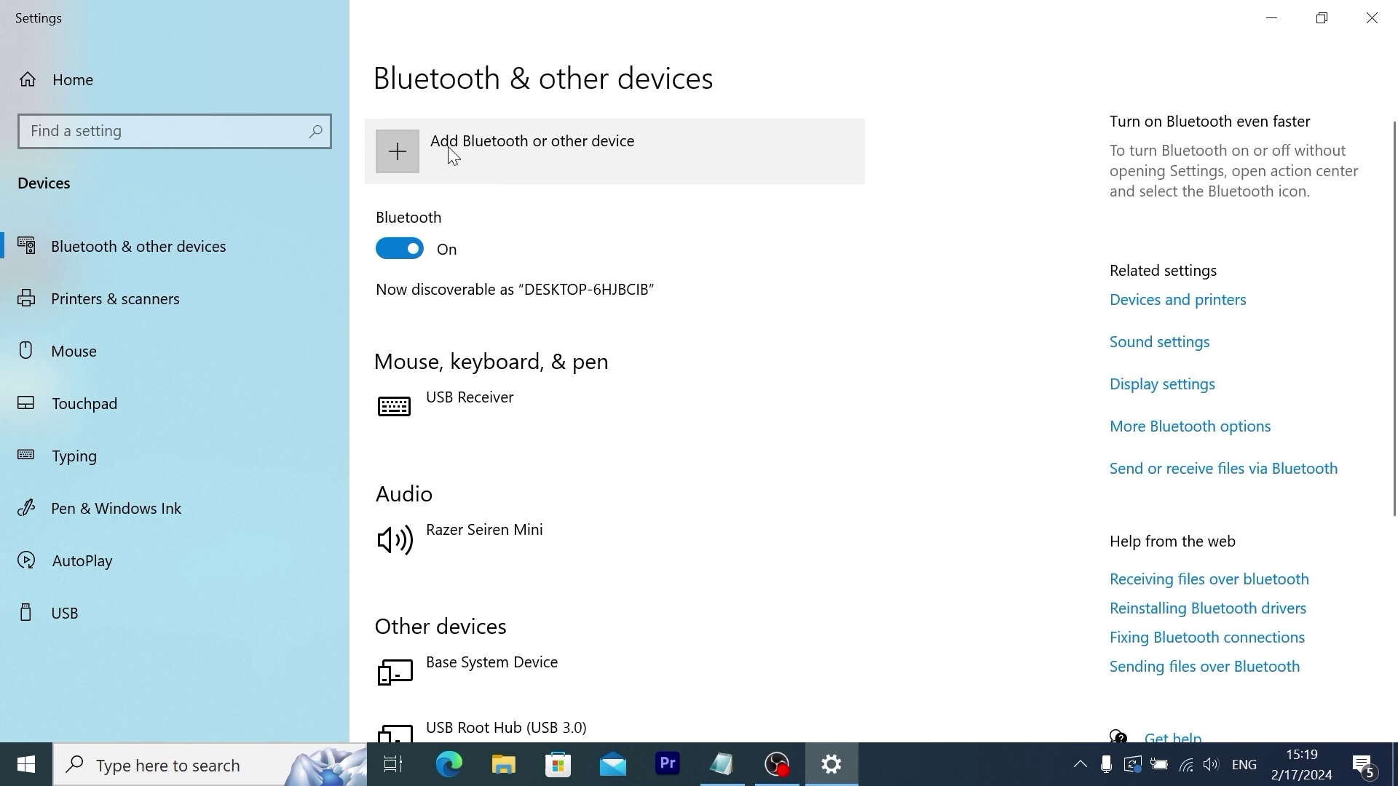
click(482, 152)
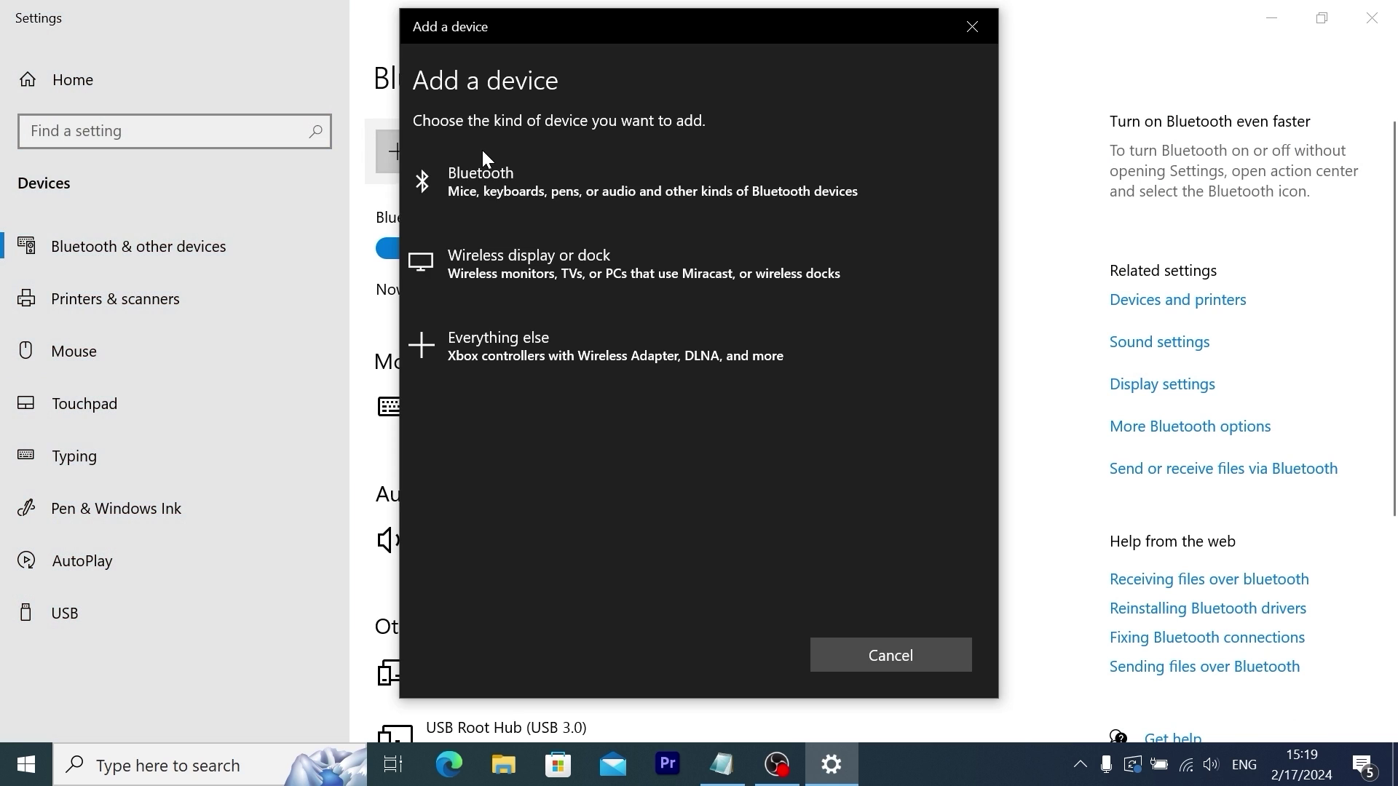
click(493, 186)
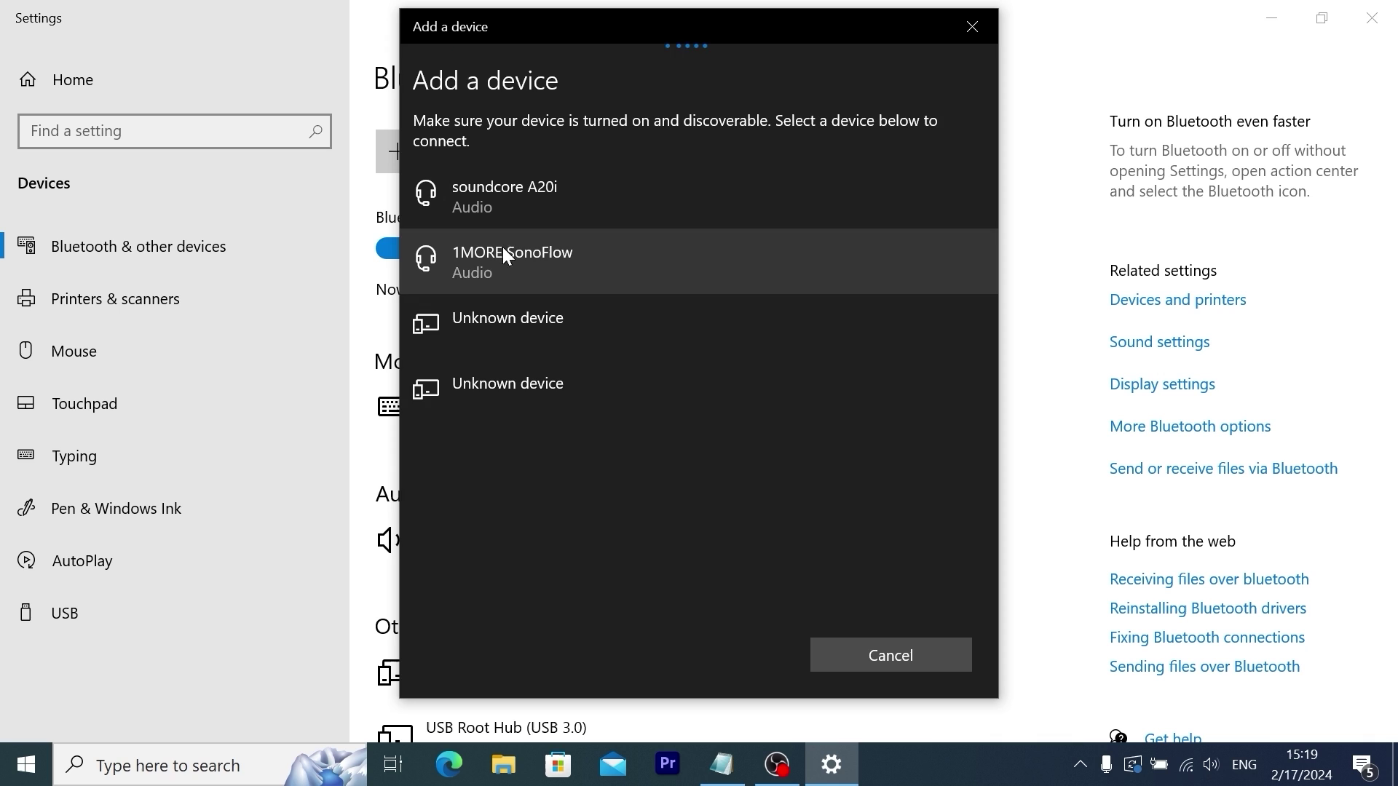
click(504, 186)
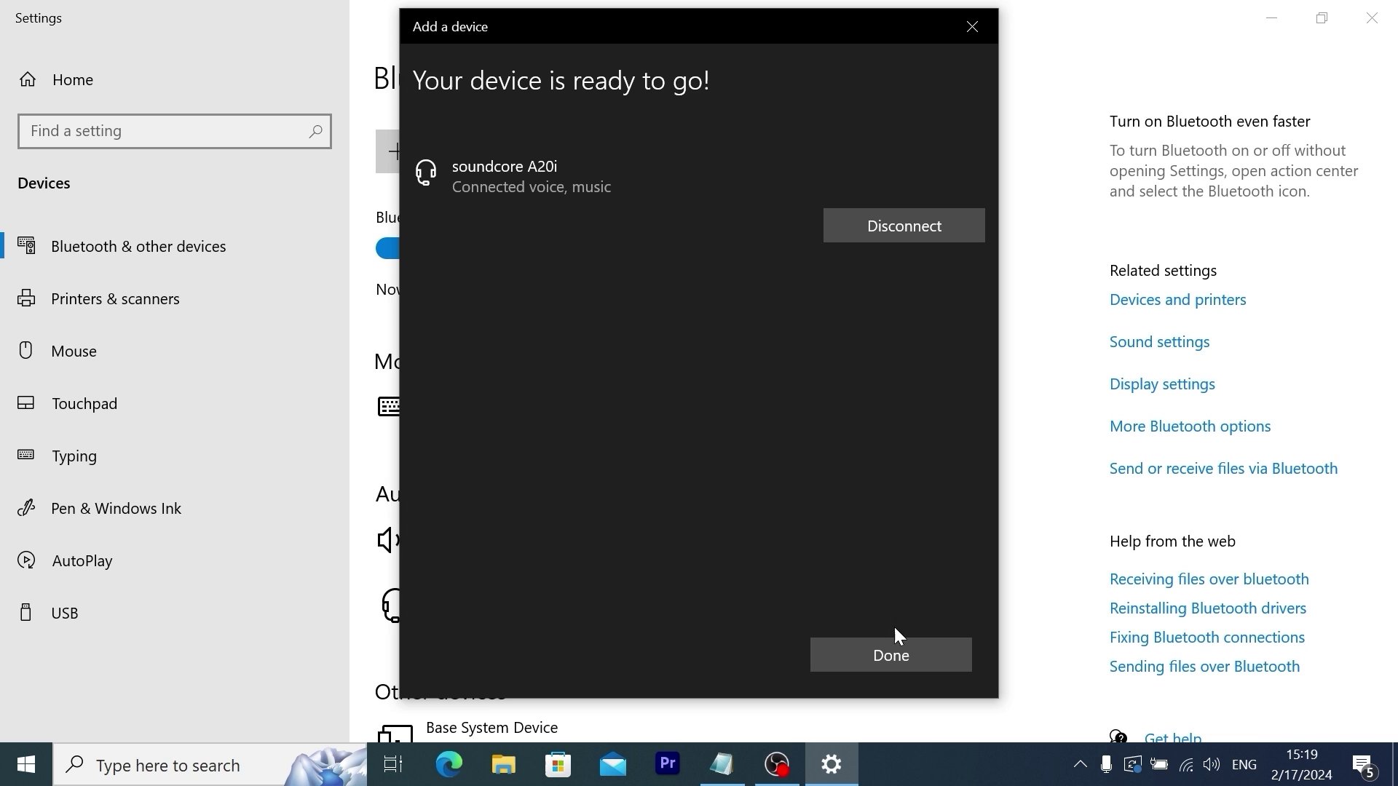
click(891, 656)
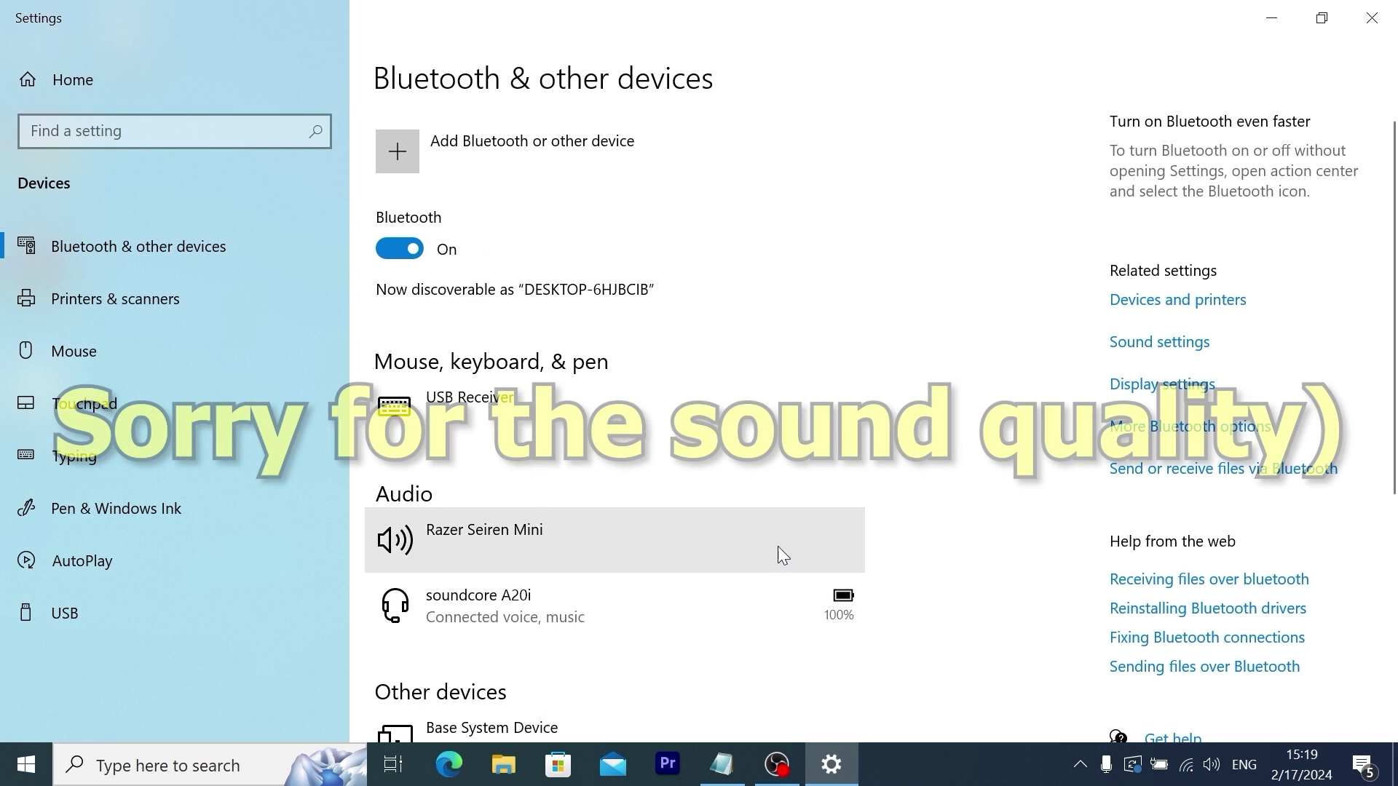
- Pair the 1MORE SonoFlow headphones as a second Bluetooth device and close Settings
click(508, 146)
click(508, 143)
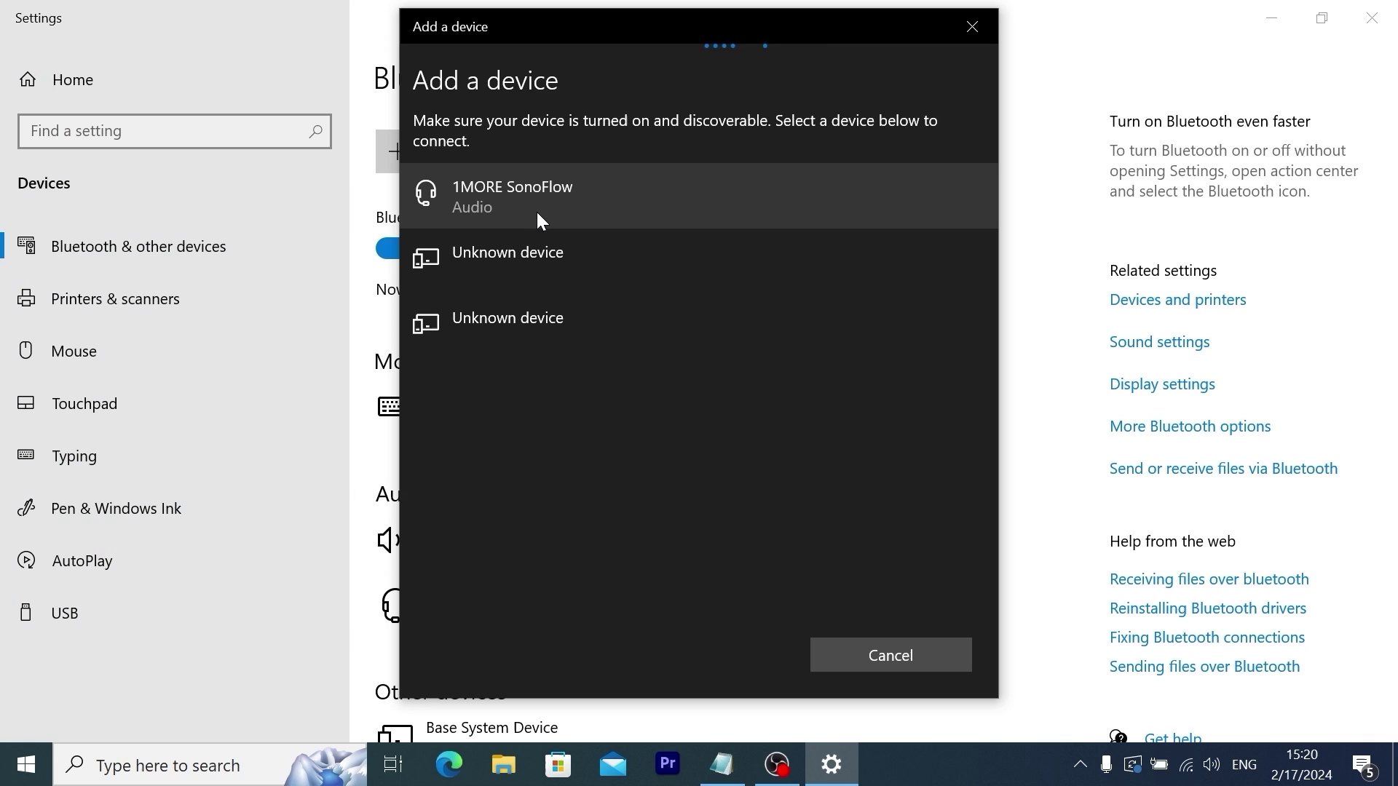
click(509, 204)
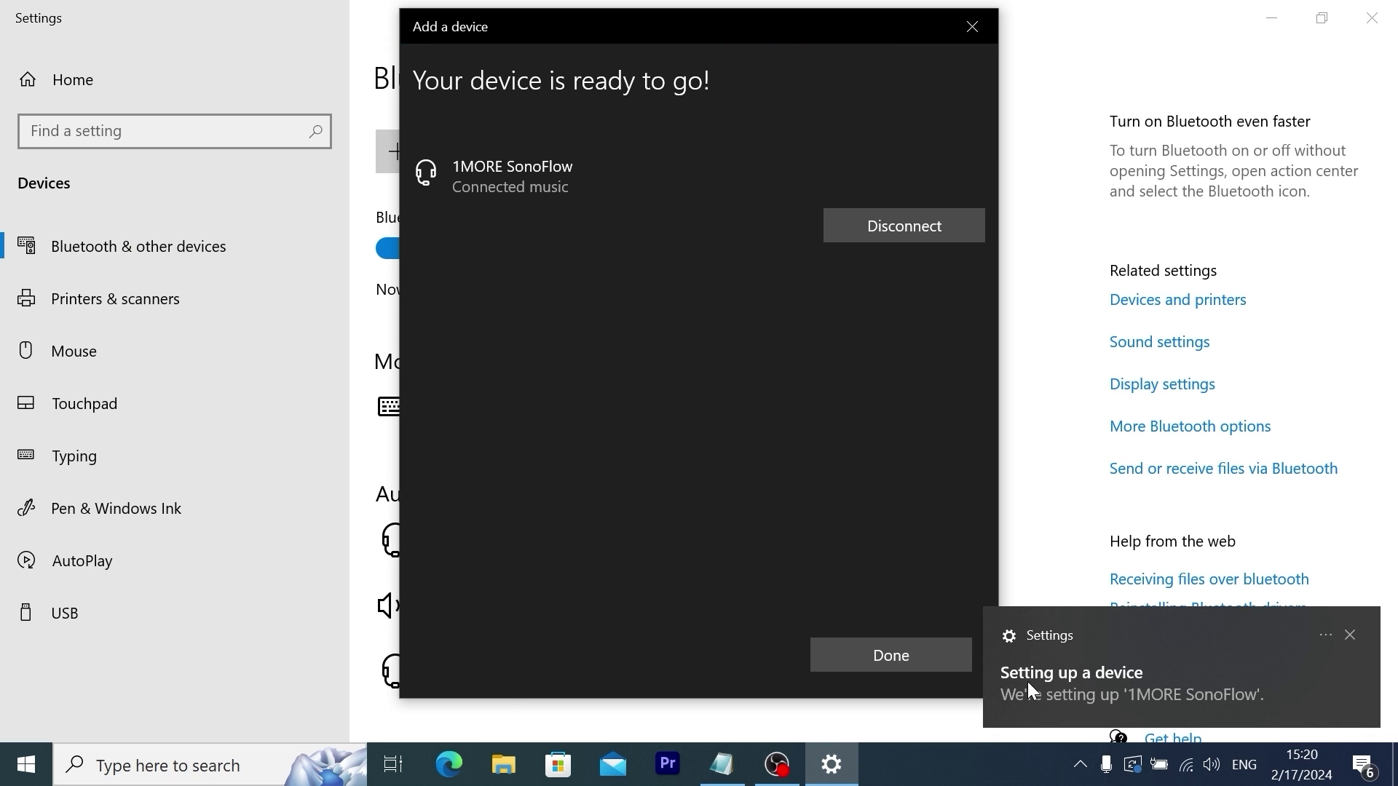
click(880, 649)
click(1384, 16)
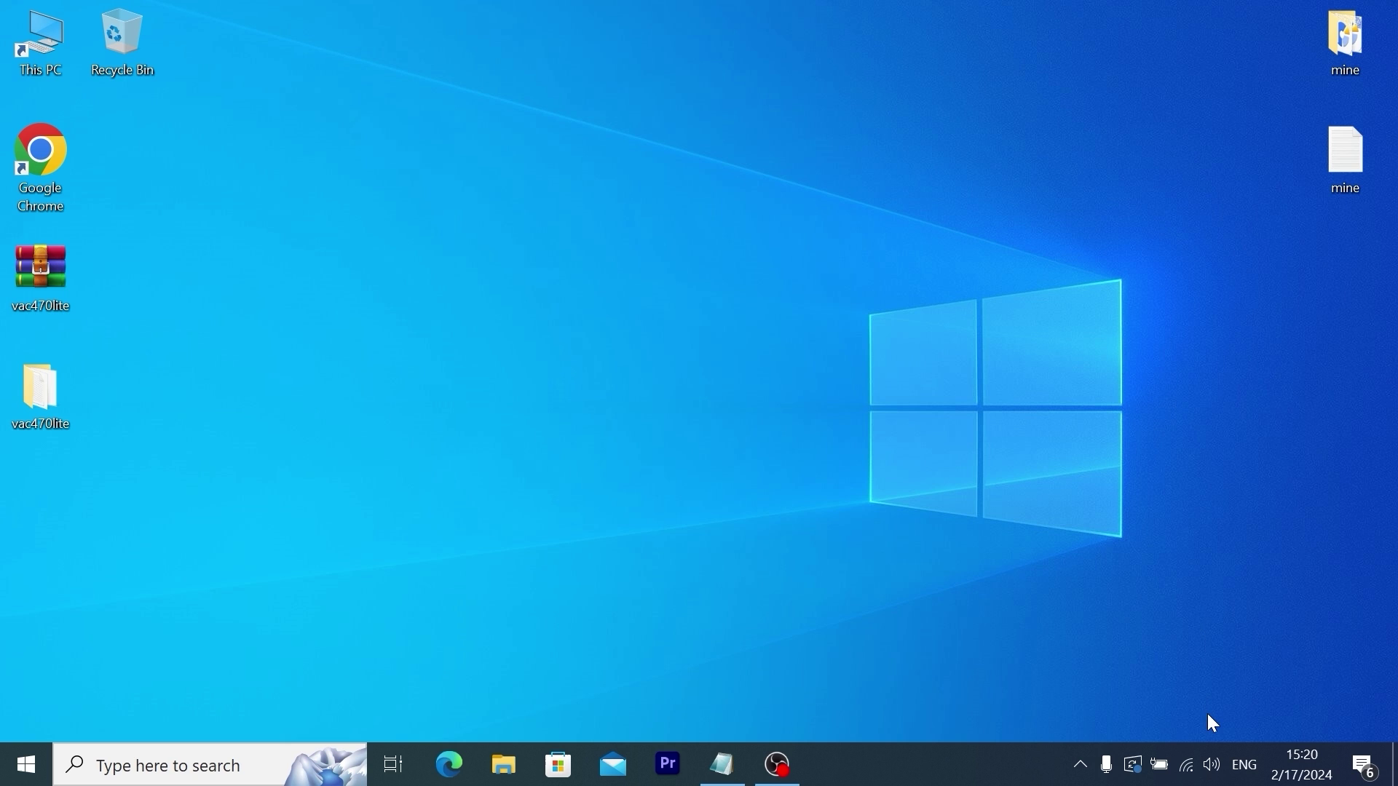
- Make Line 1 (Virtual Audio Cable) the default playback and communications device
right_click(1214, 774)
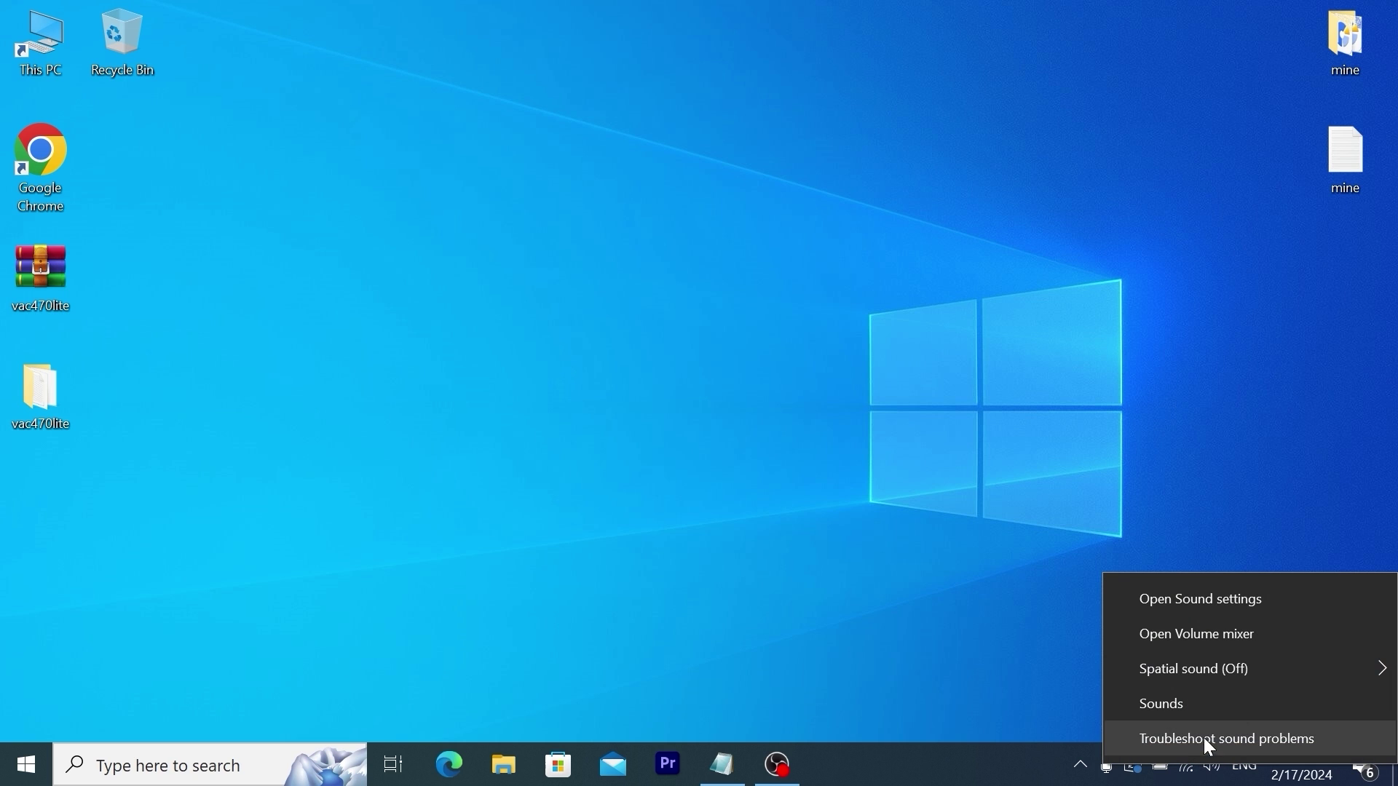
click(1188, 714)
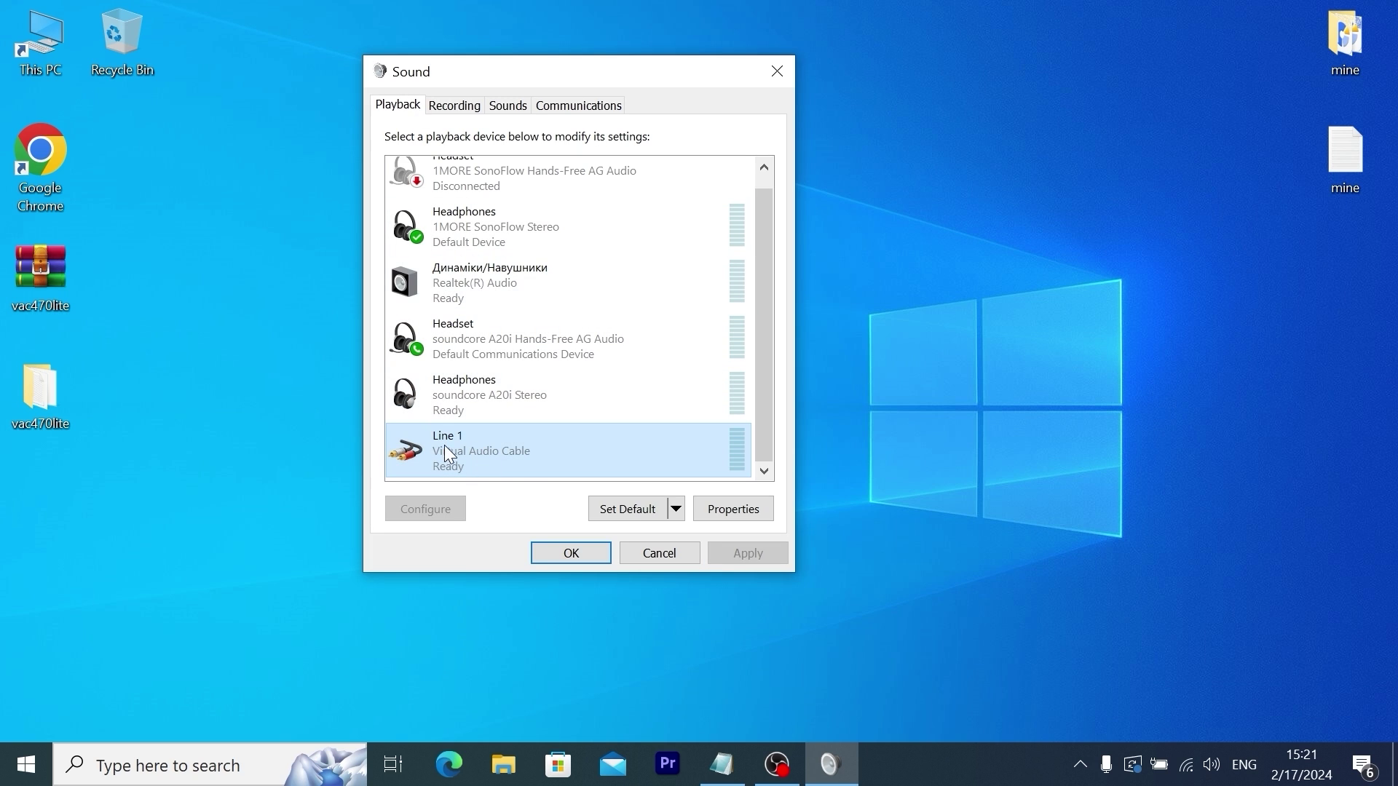
right_click(525, 444)
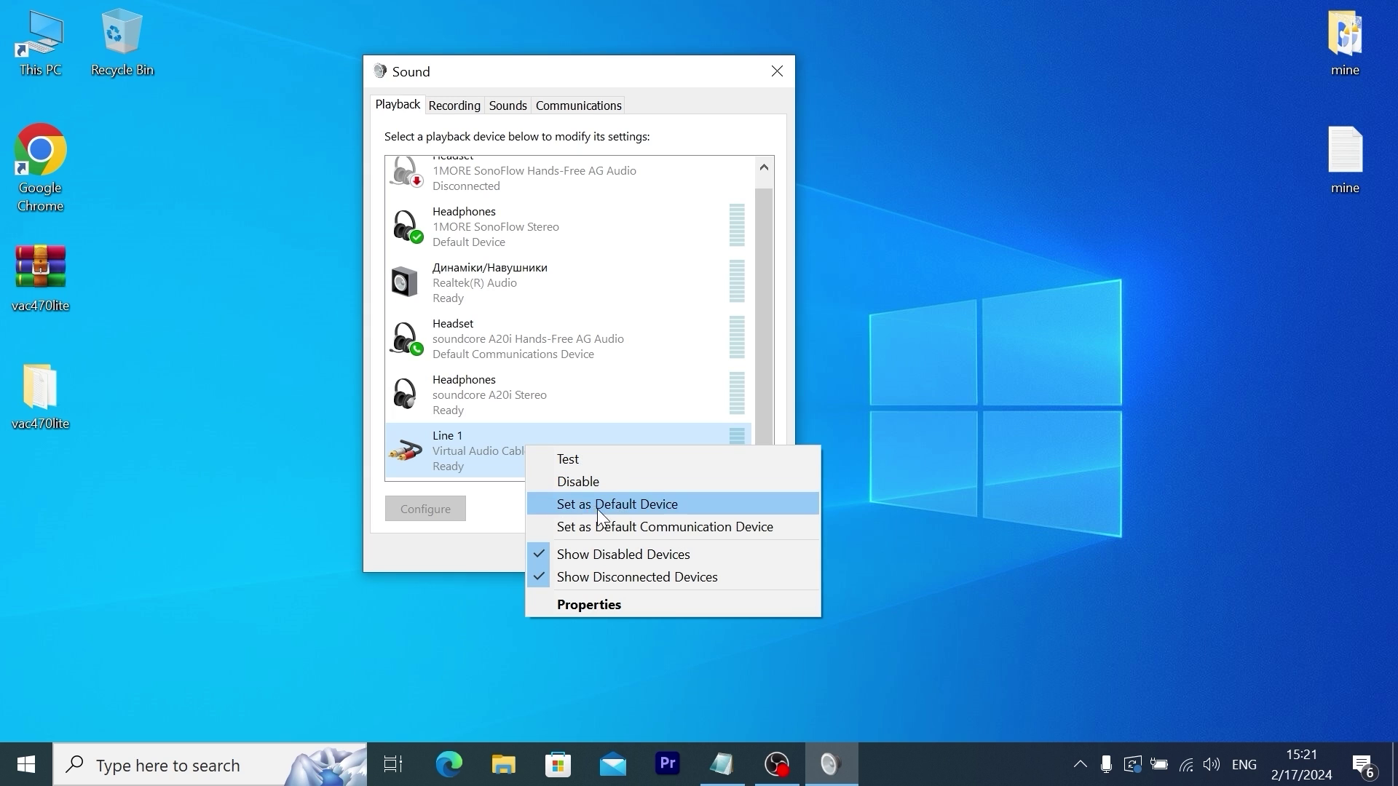
click(658, 526)
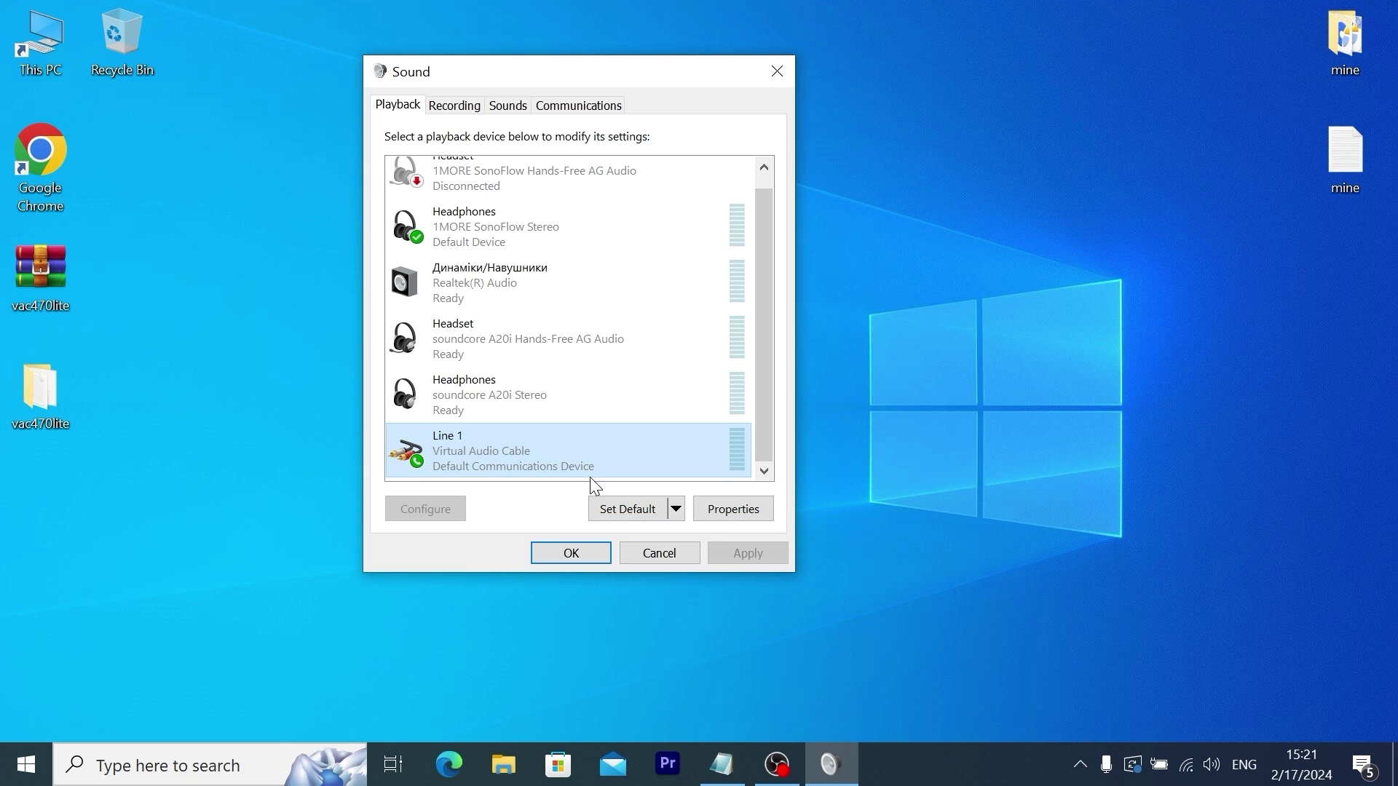
click(624, 513)
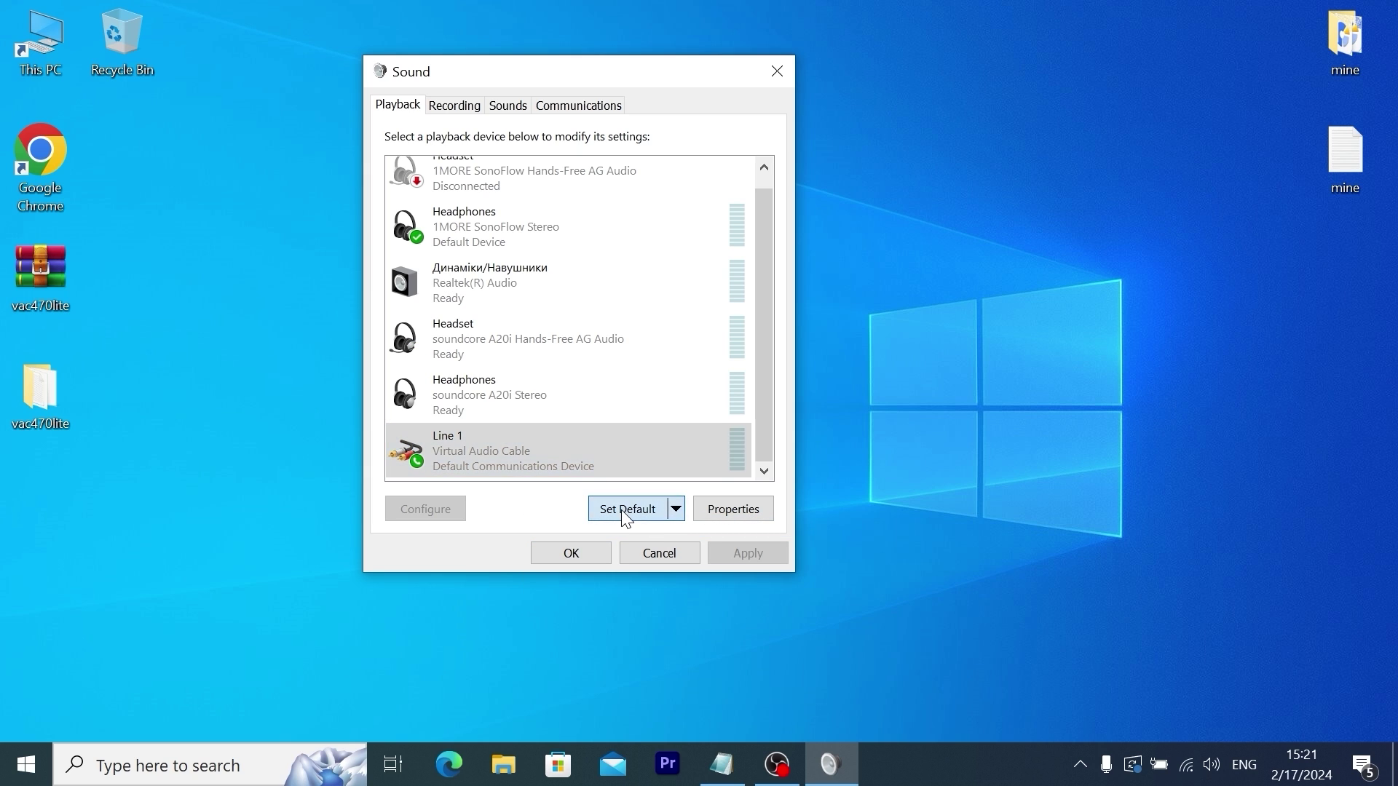
- Check the Line 1 recording device's options, then close the Sound window
click(451, 106)
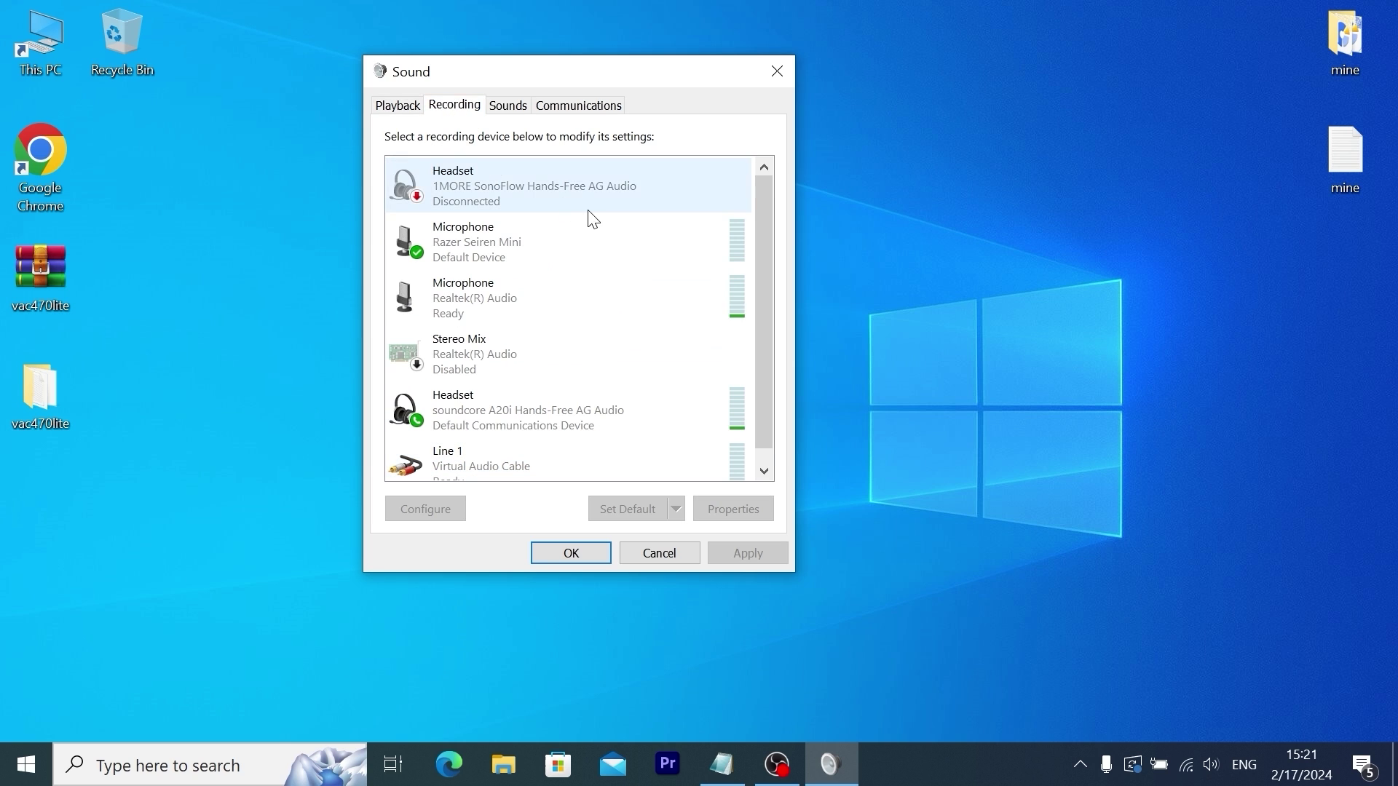
click(492, 452)
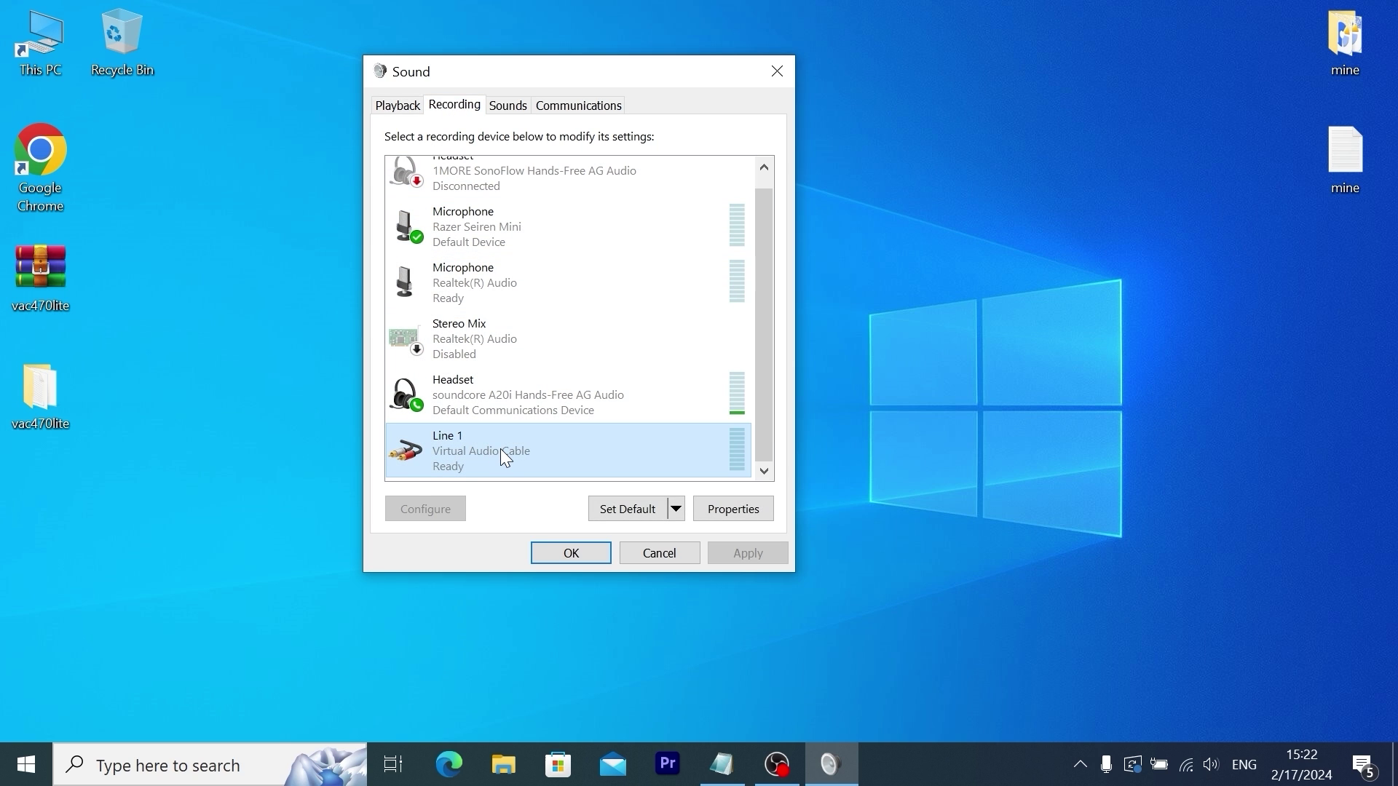
right_click(501, 450)
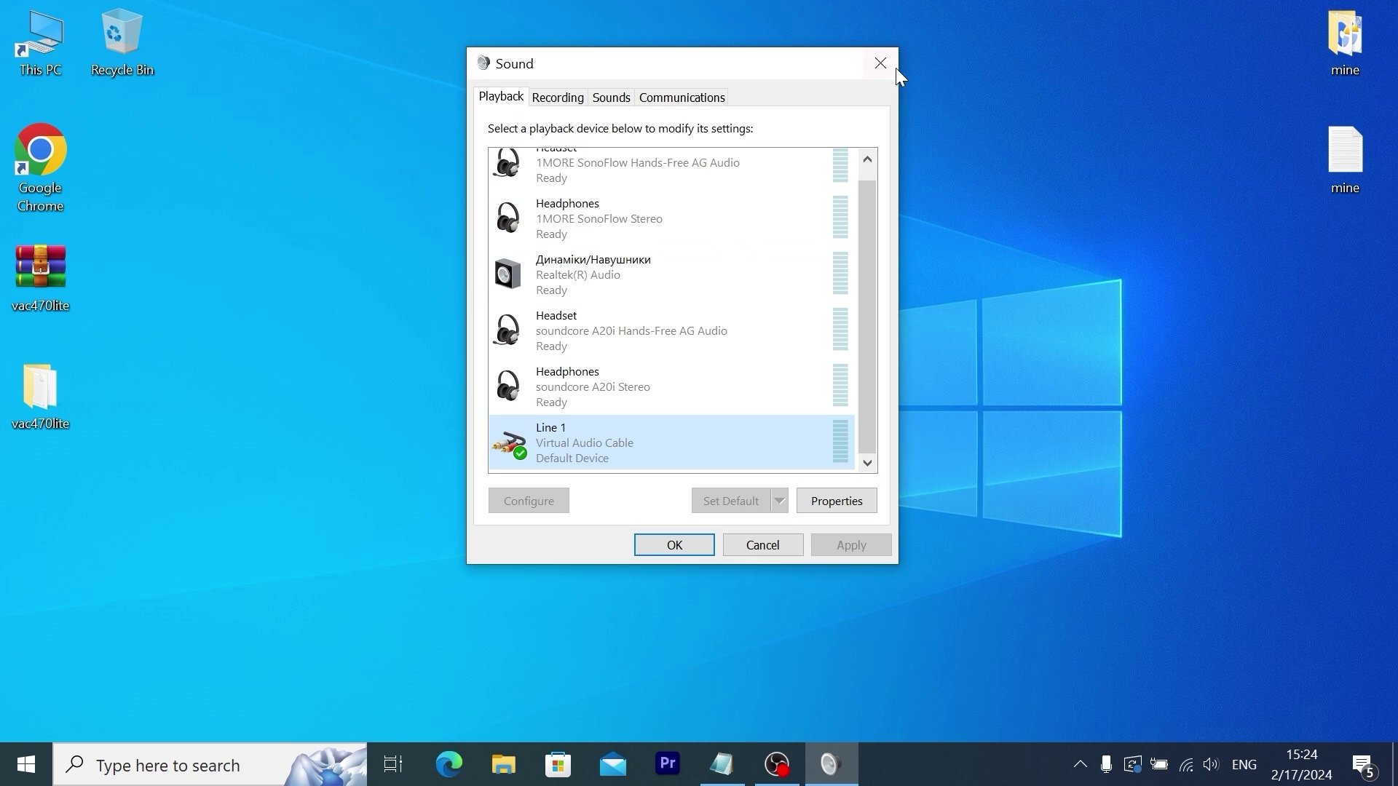
click(880, 64)
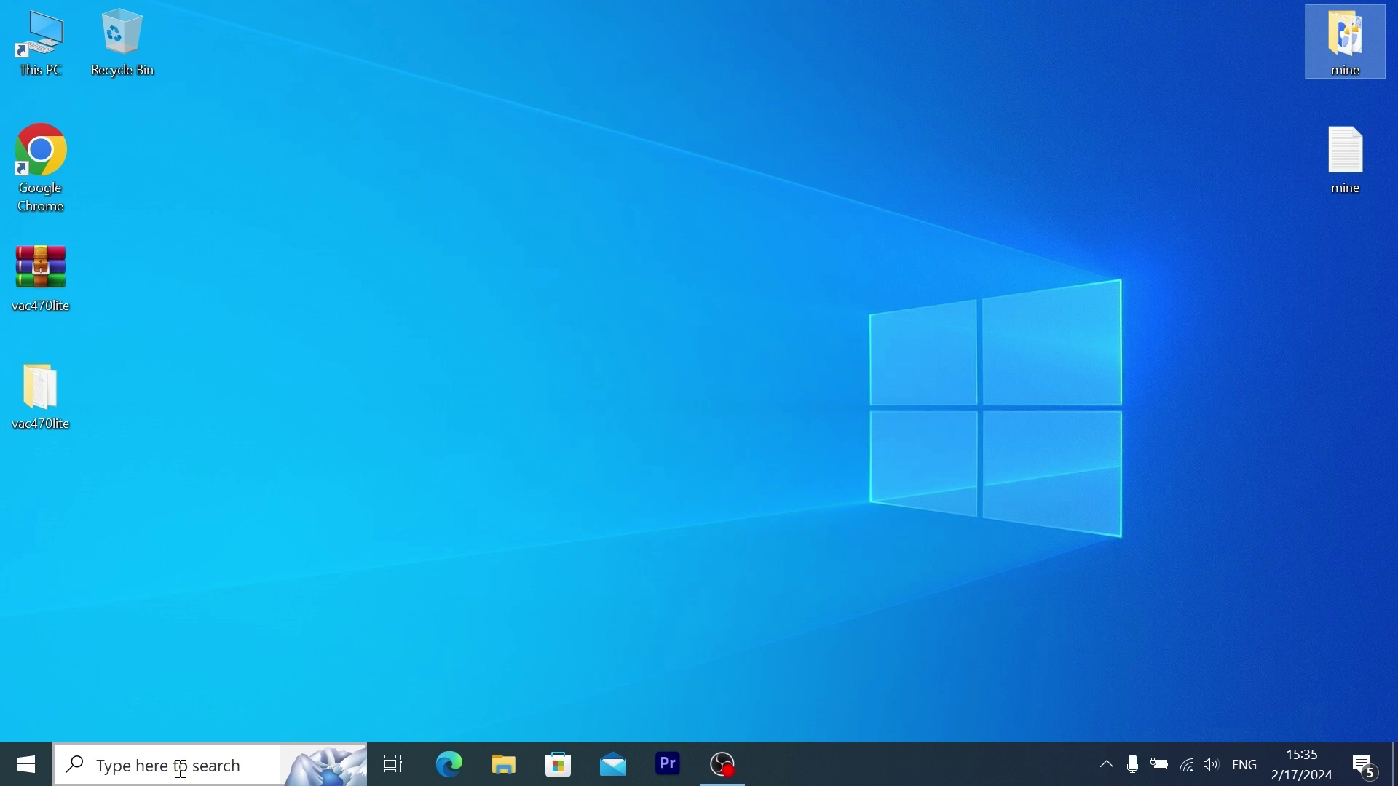
- Search 'audio repeater' and run Audio Repeater (MME) as administrator
click(180, 766)
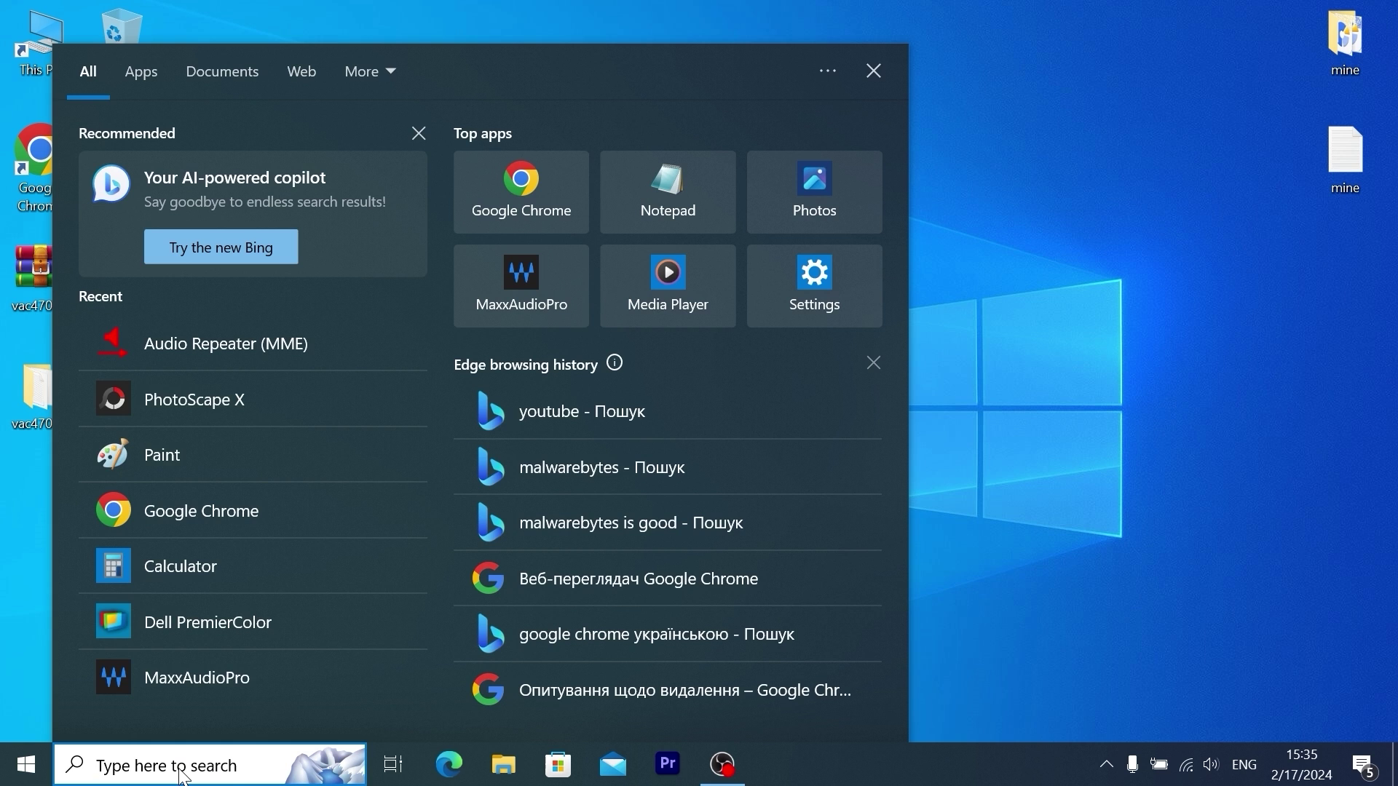
text(audio re)
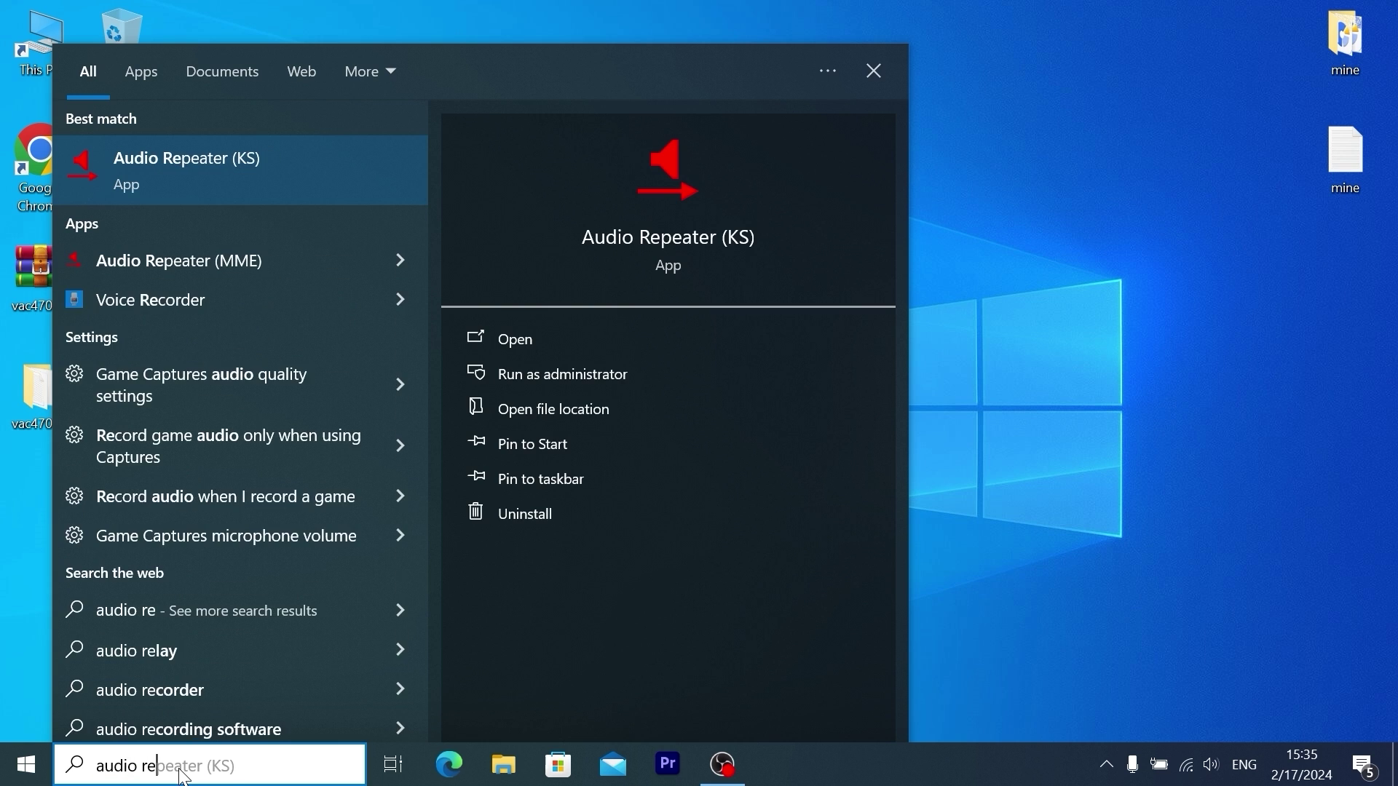
text(peater)
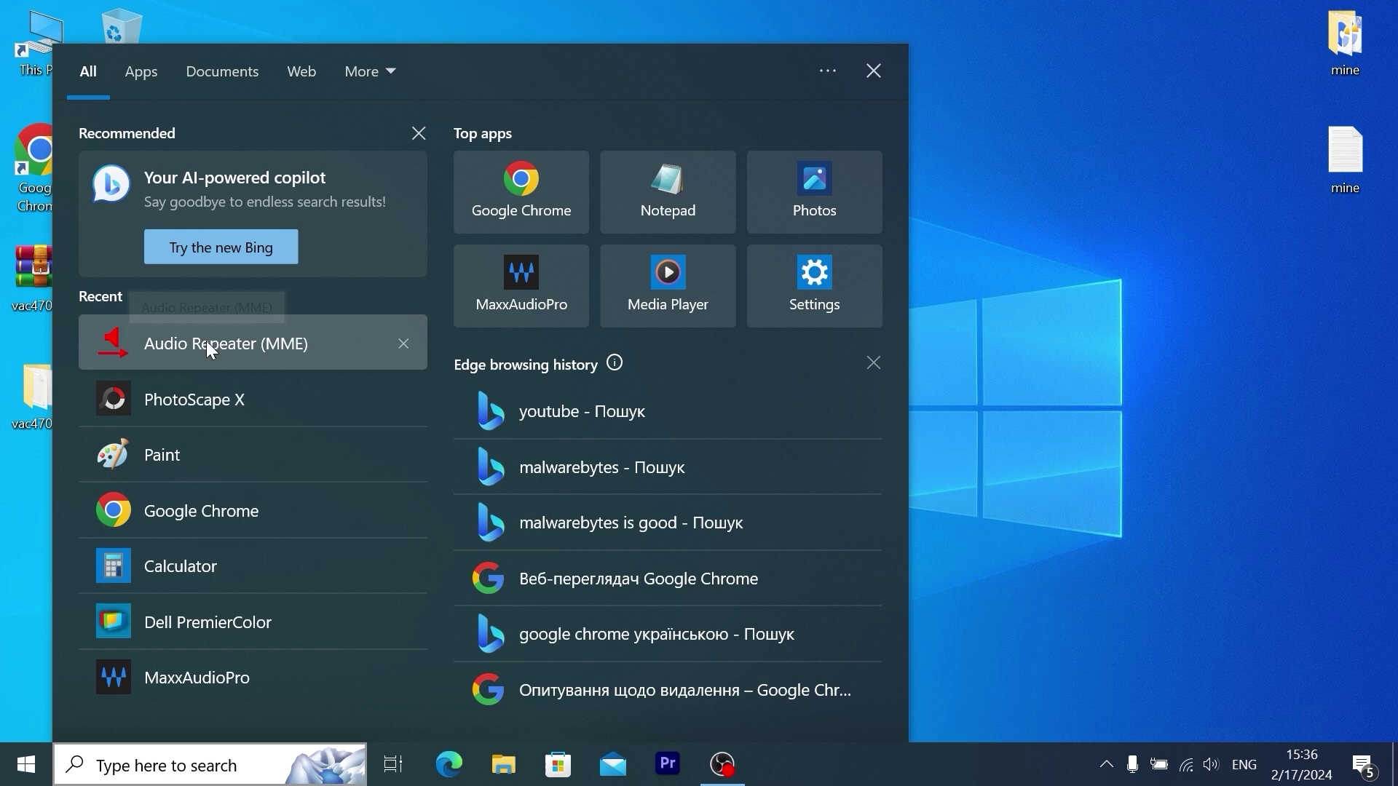
right_click(203, 343)
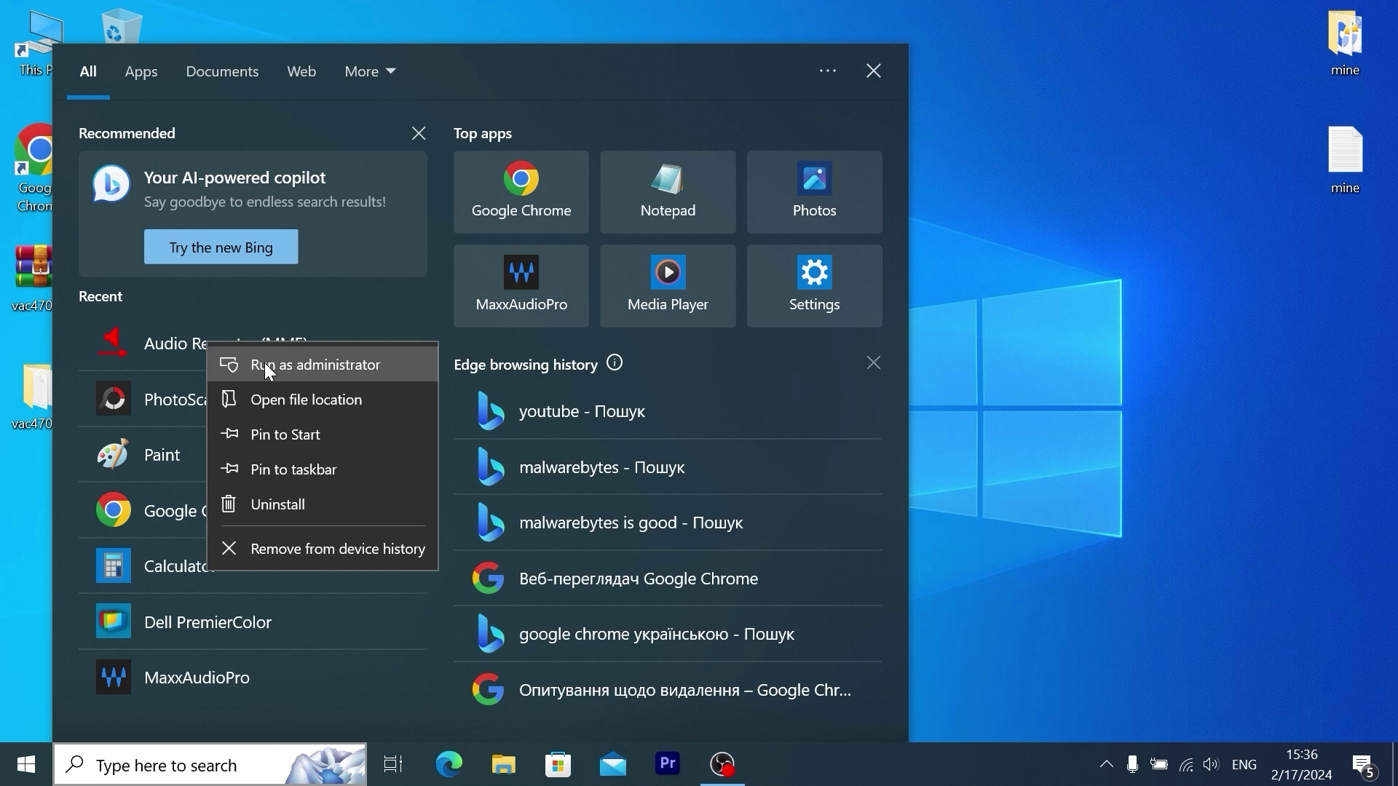
click(269, 368)
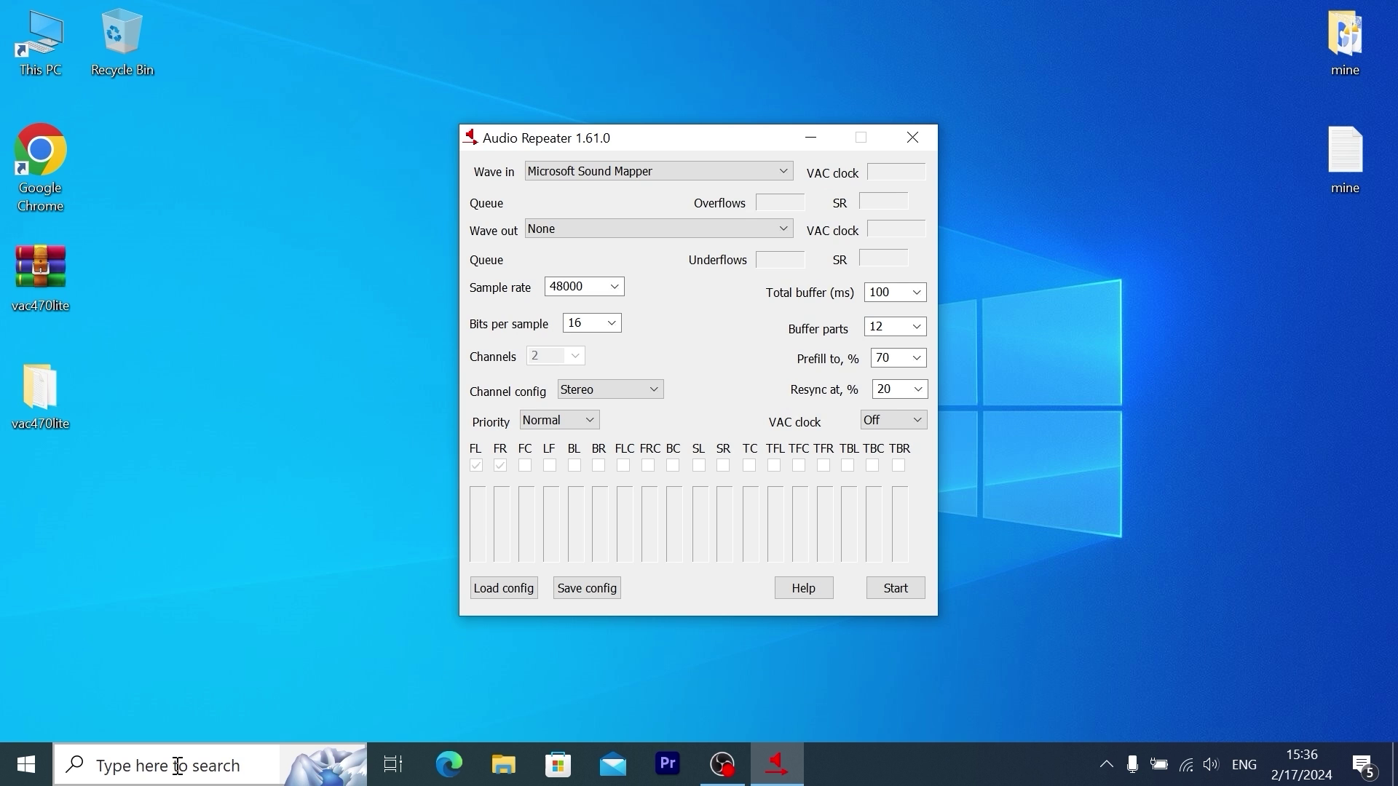
- Launch a second Audio Repeater (MME) as administrator and bring it to the front
click(177, 767)
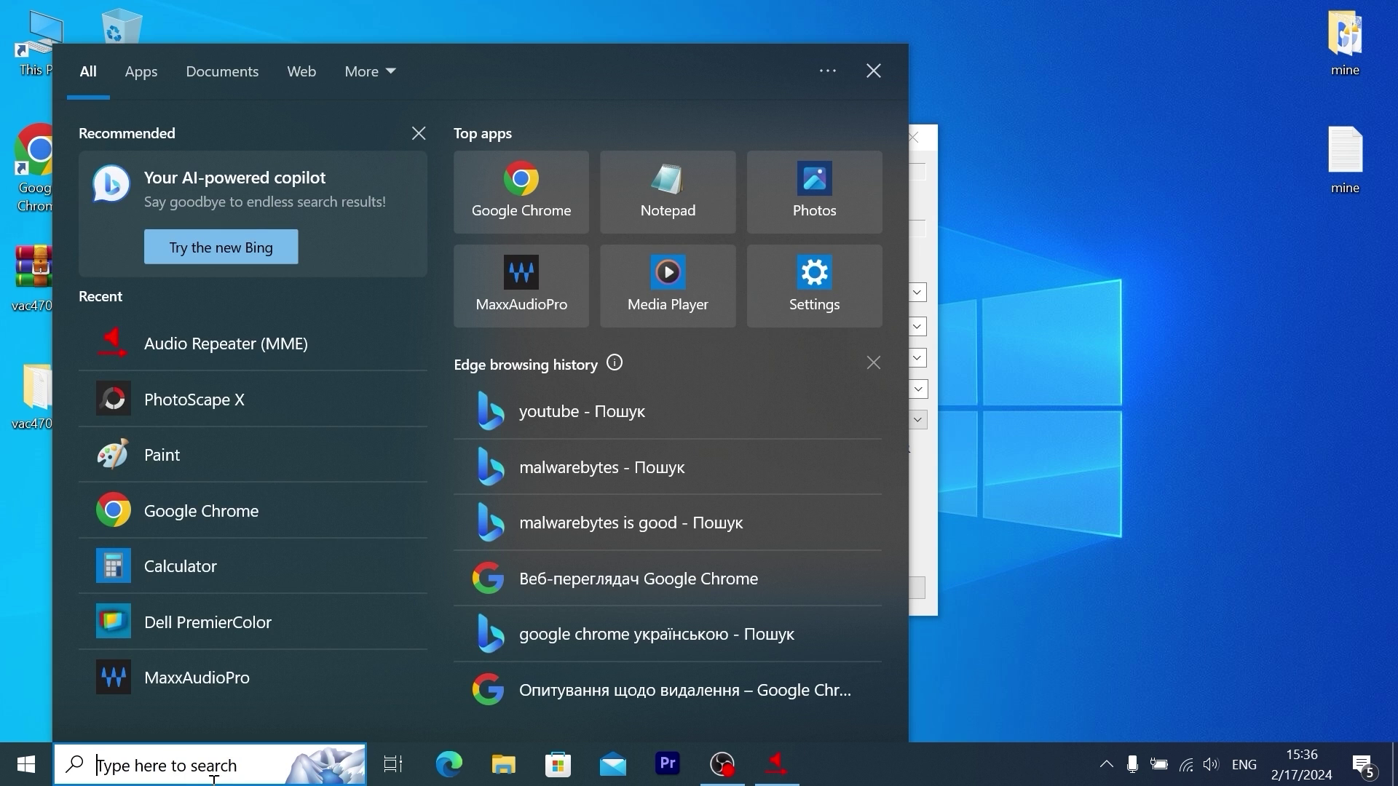
right_click(251, 336)
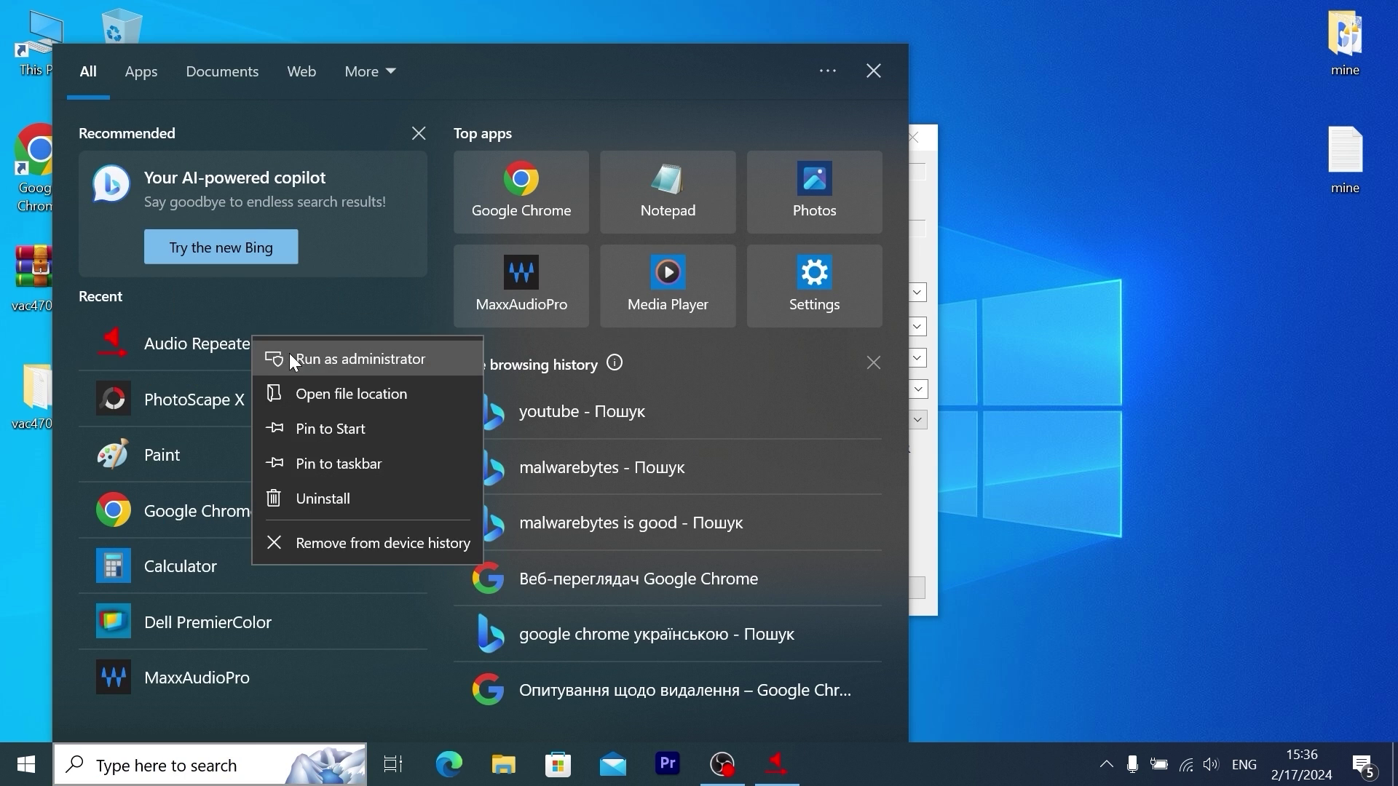
click(321, 360)
click(603, 537)
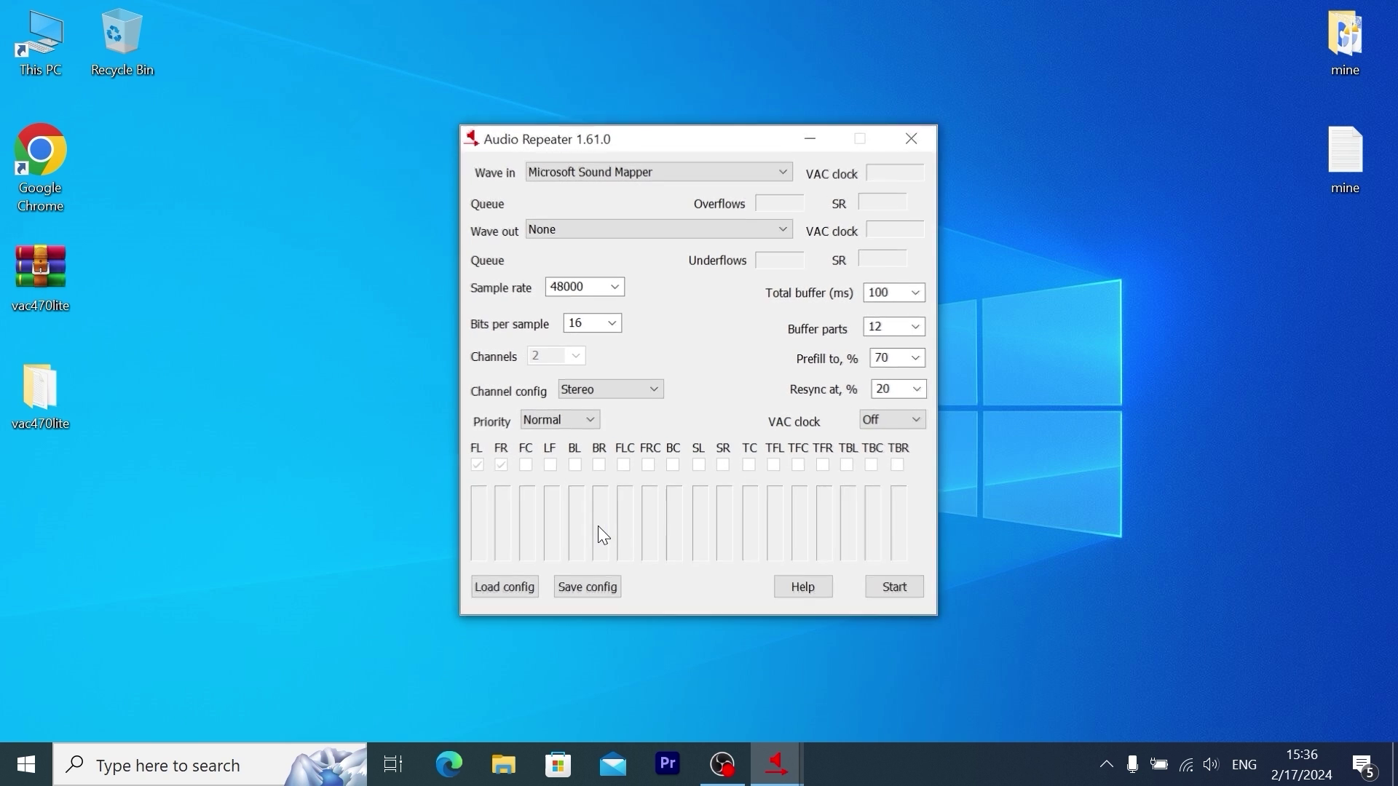
- Place the two repeater windows side by side and set the right one's Wave in to Line 1
drag(678, 145, 335, 101)
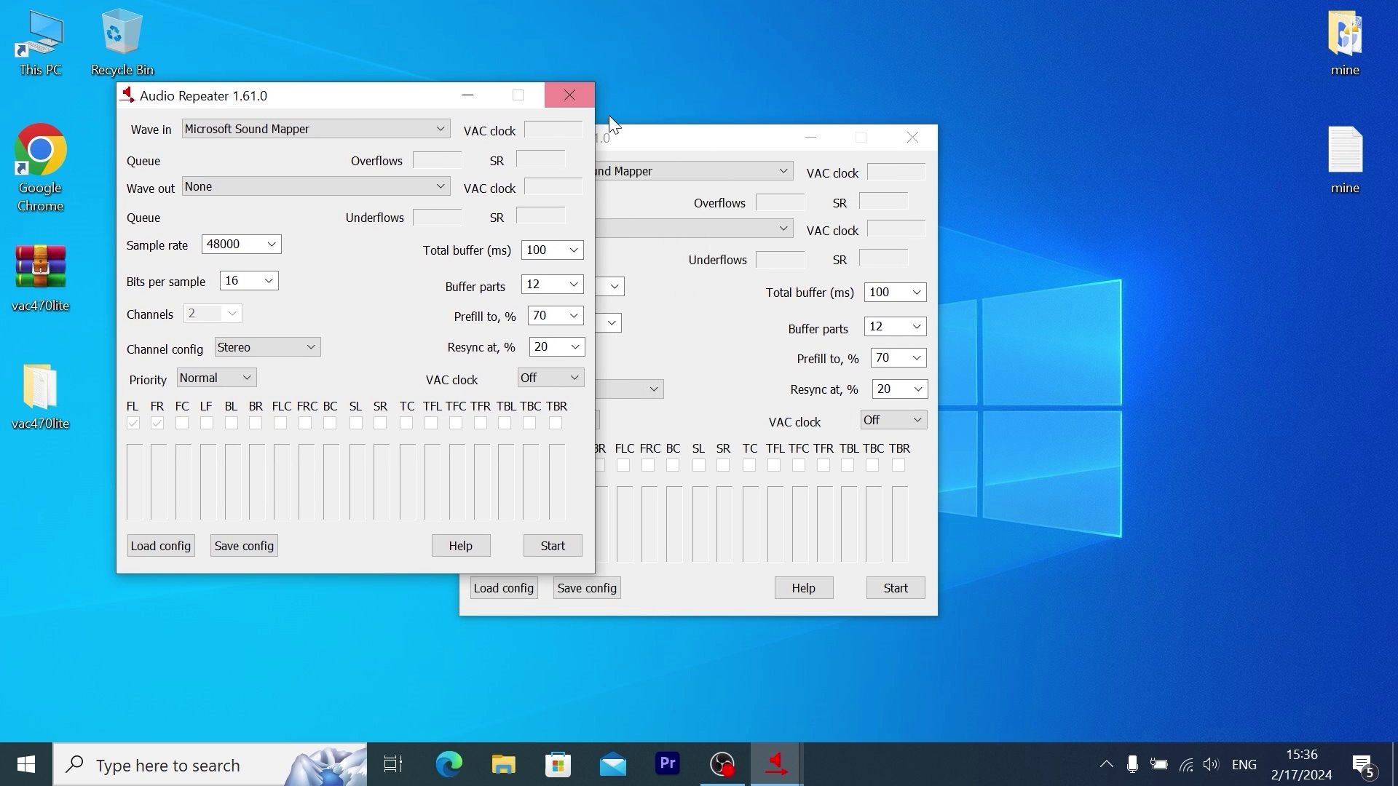
drag(608, 120, 894, 106)
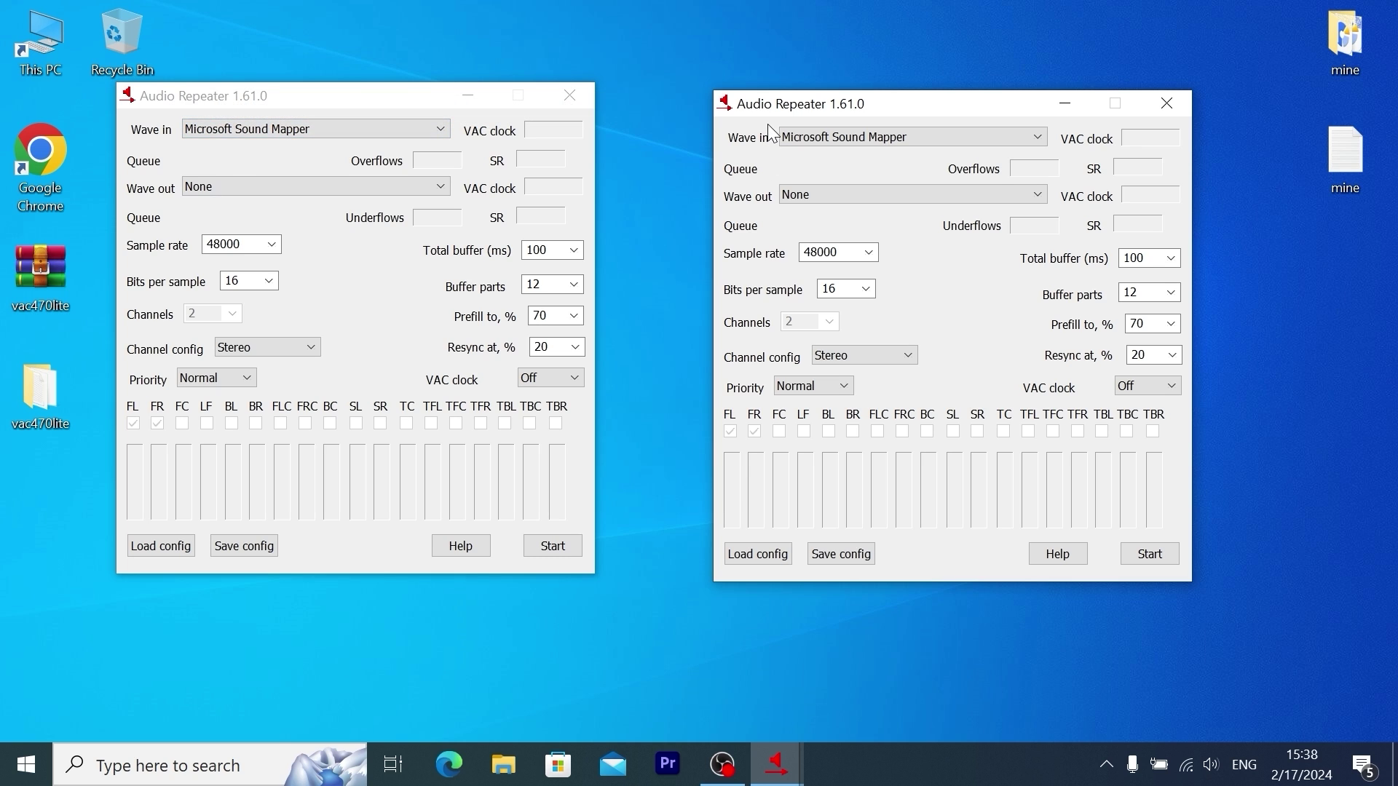
click(846, 140)
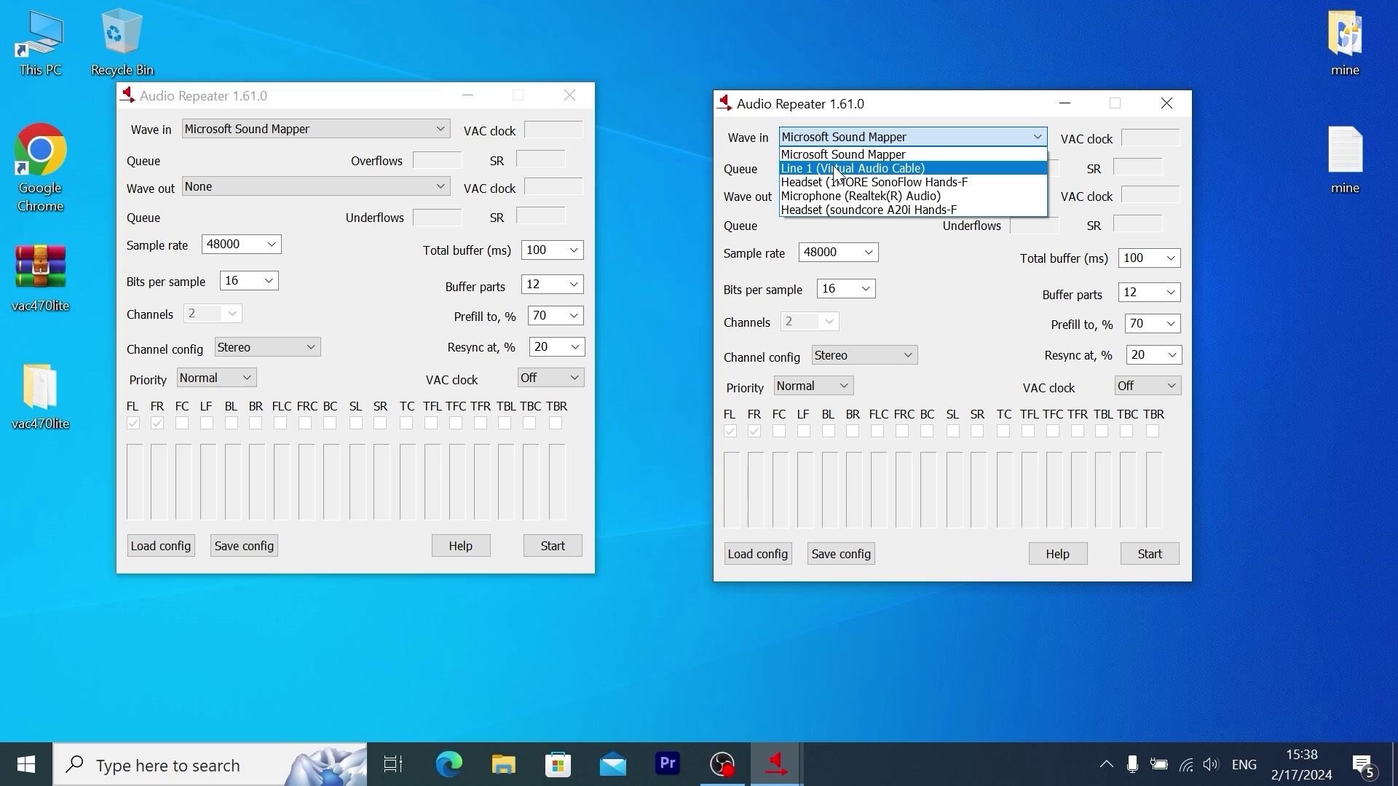
click(835, 169)
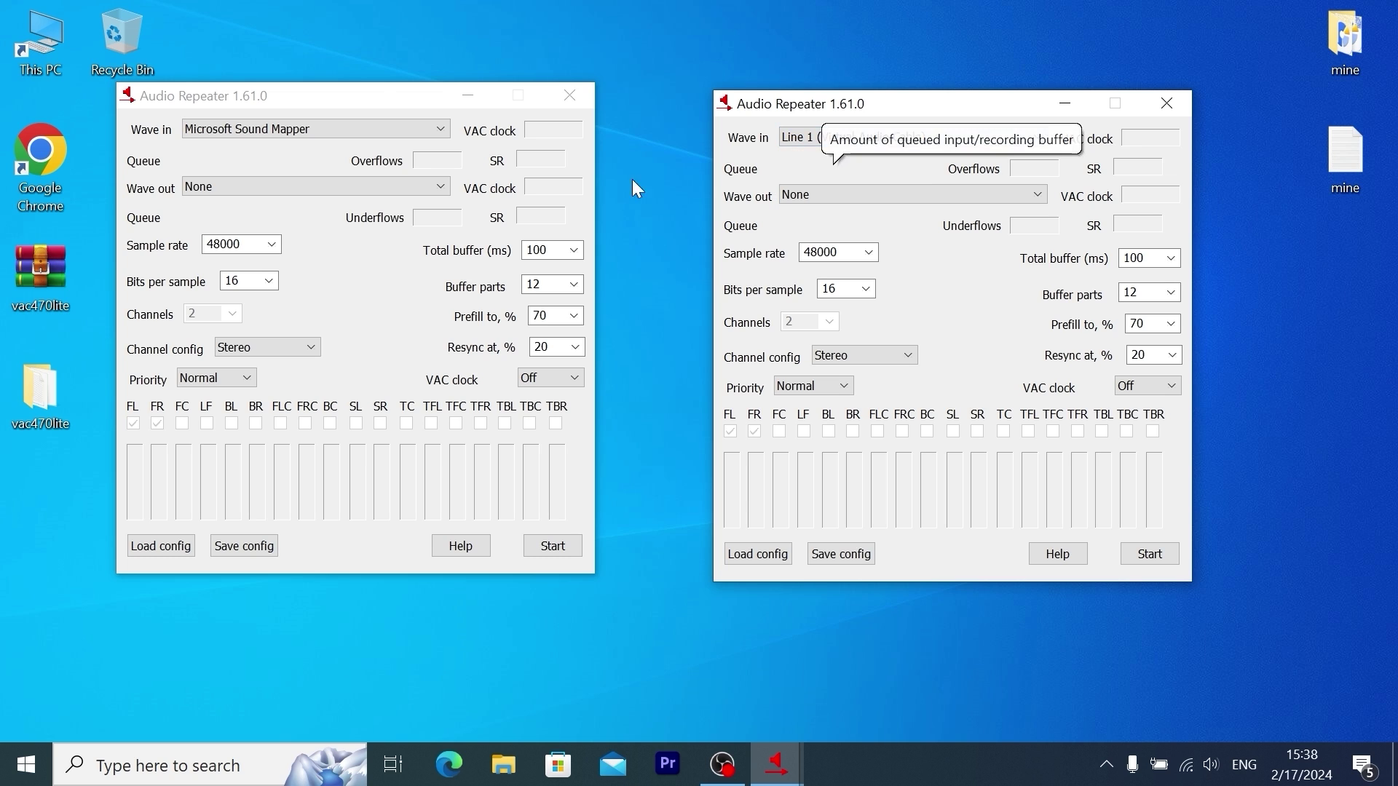
- Send left output to soundcore A20i, right output to 1MORE SonoFlow, and start both repeaters
click(264, 190)
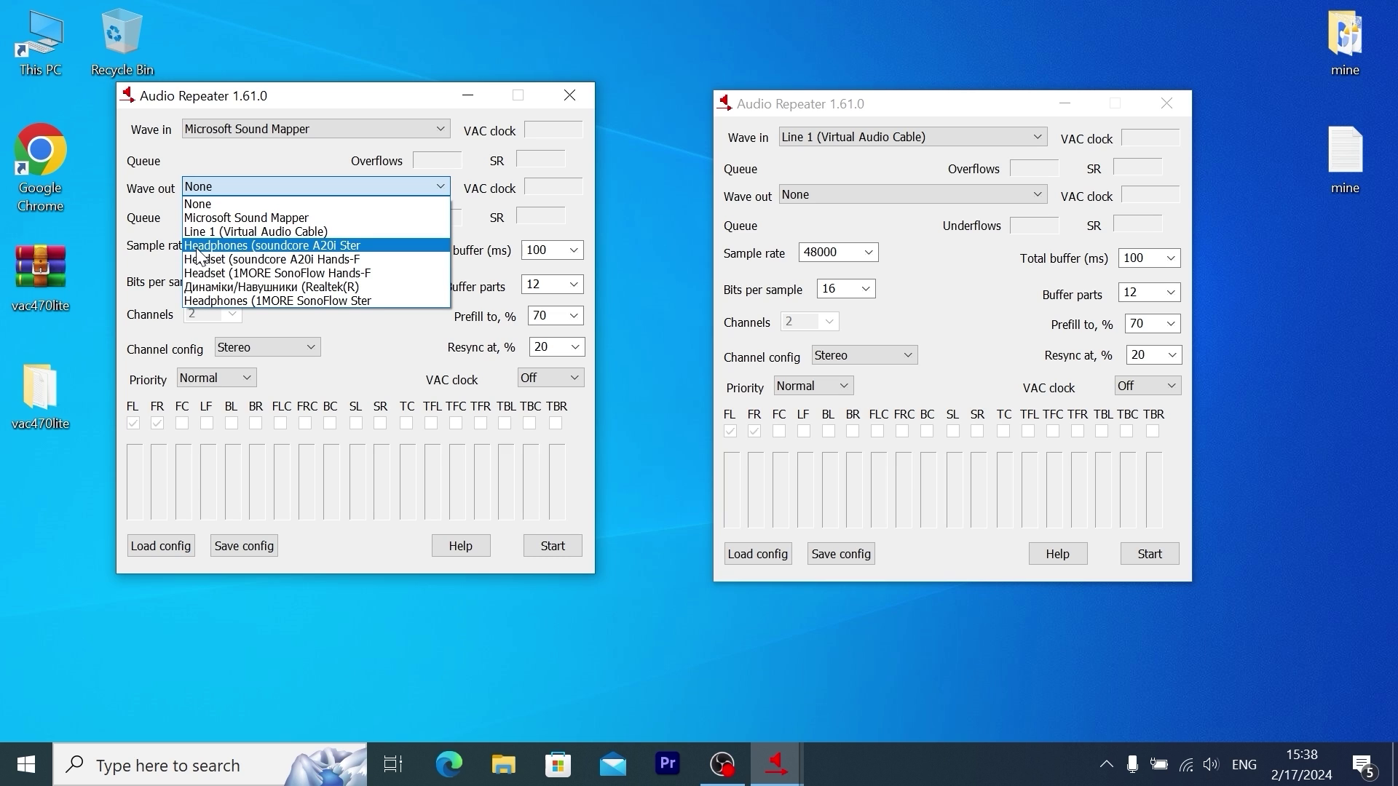
click(347, 252)
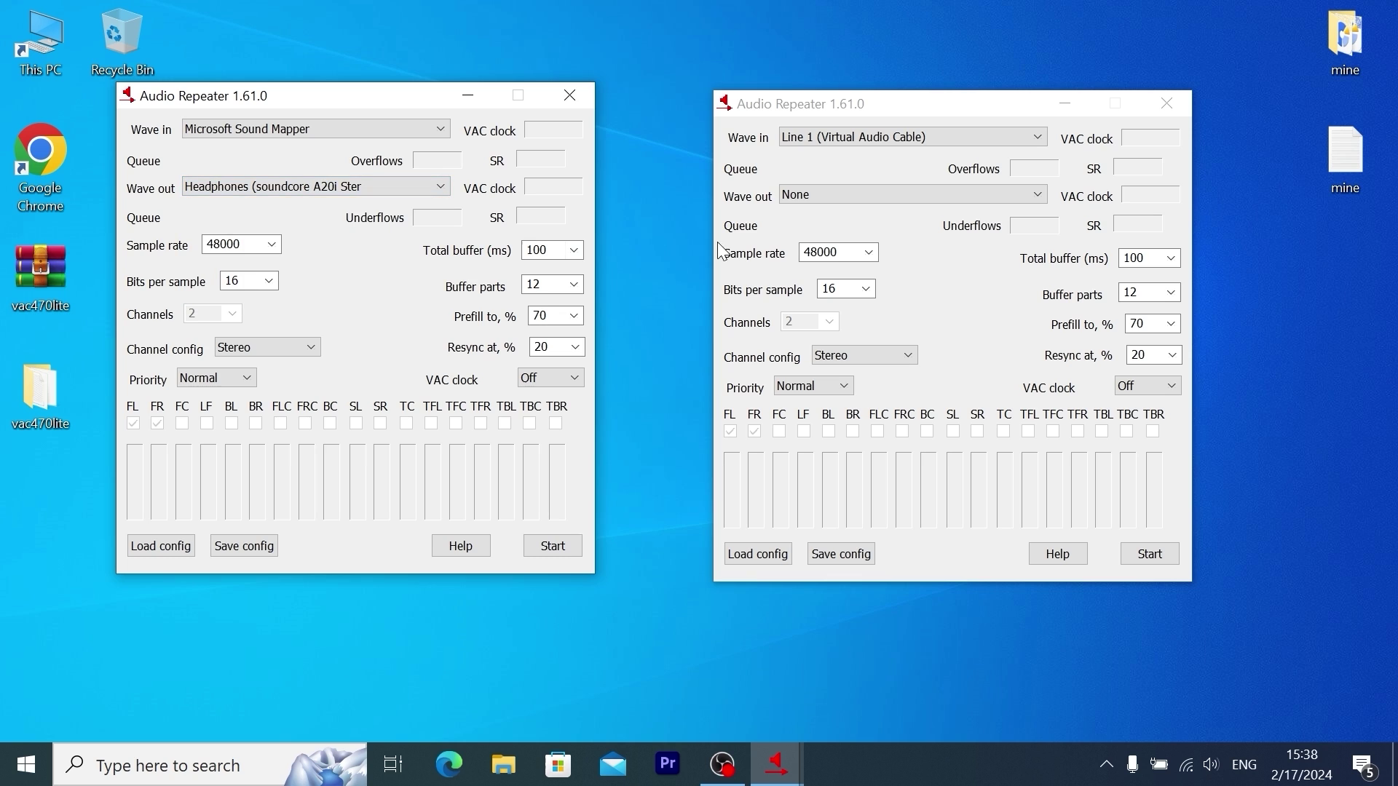
click(814, 193)
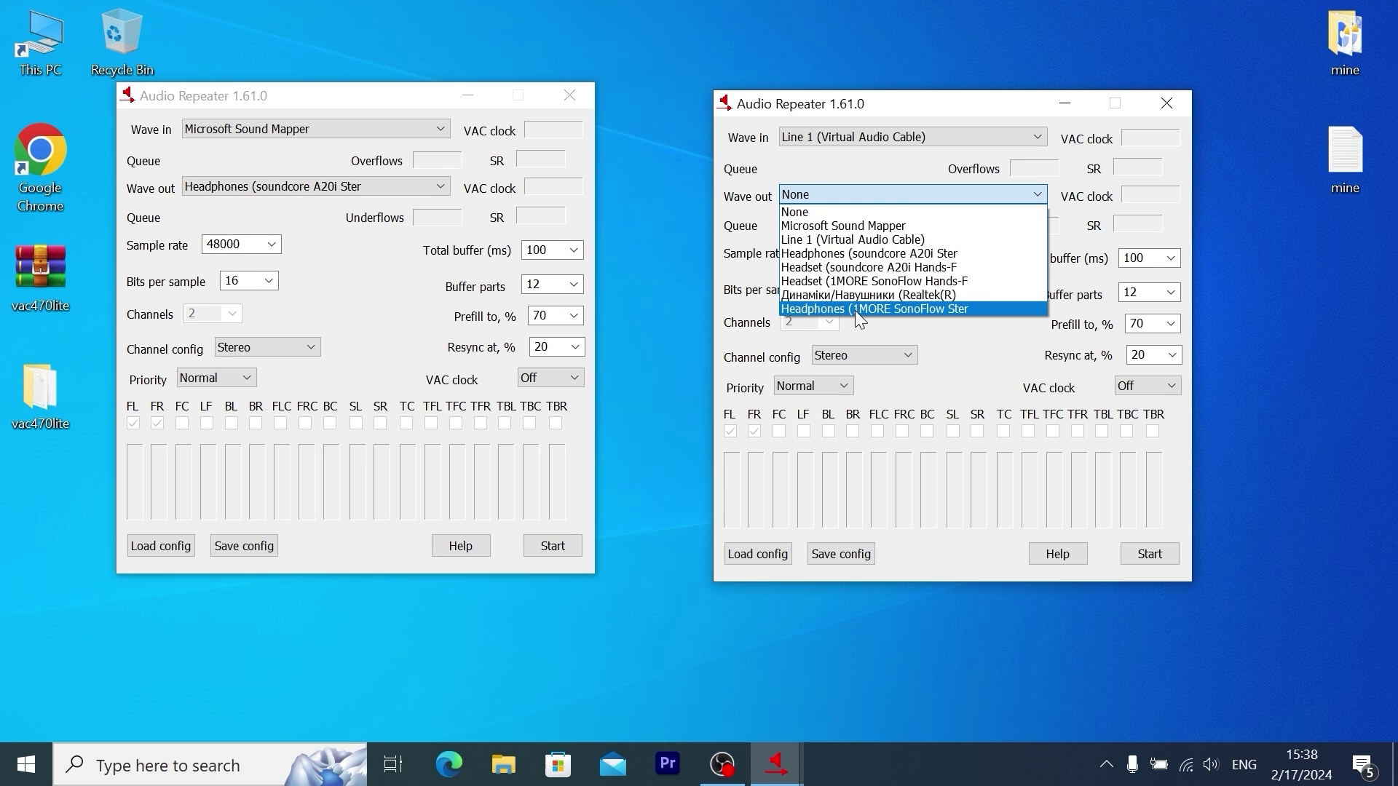
click(918, 314)
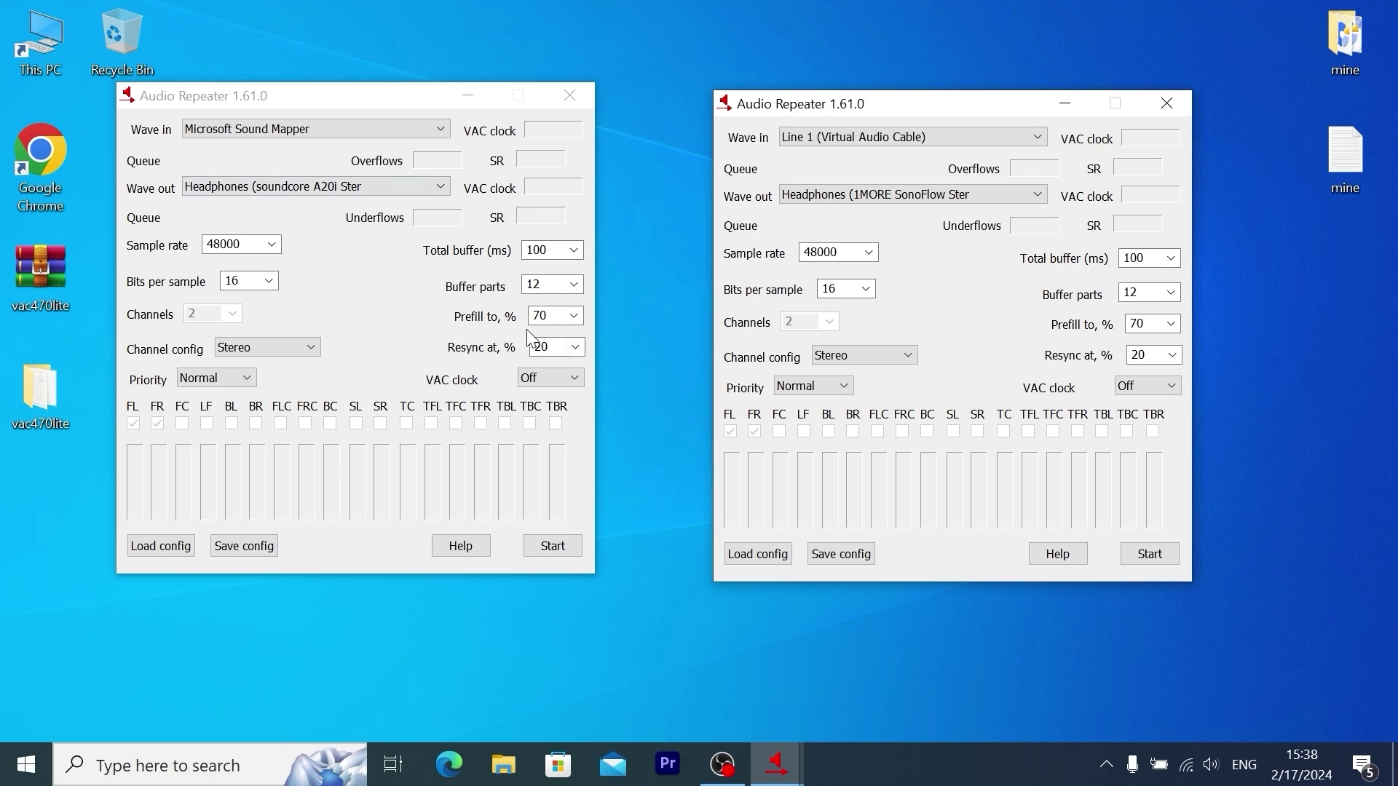
click(567, 547)
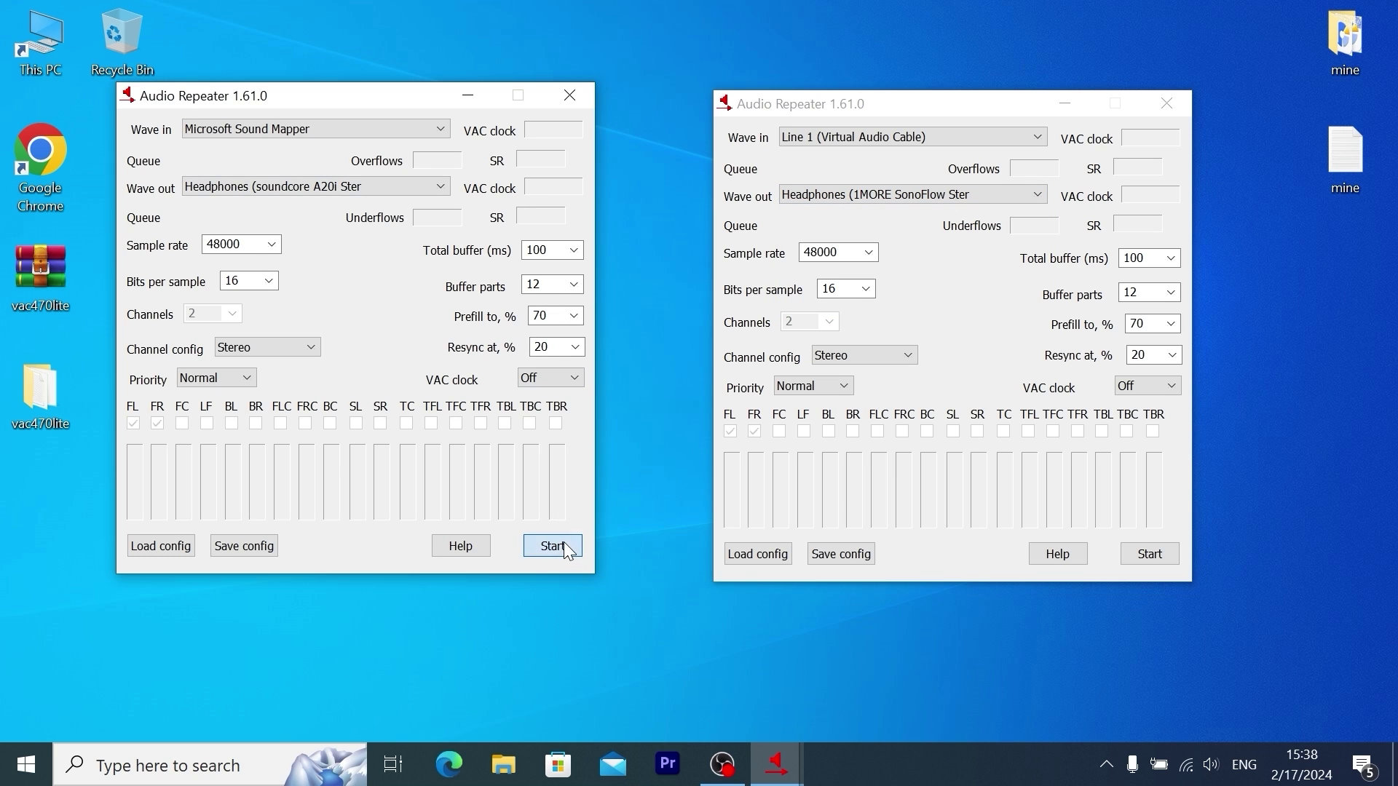
click(1149, 554)
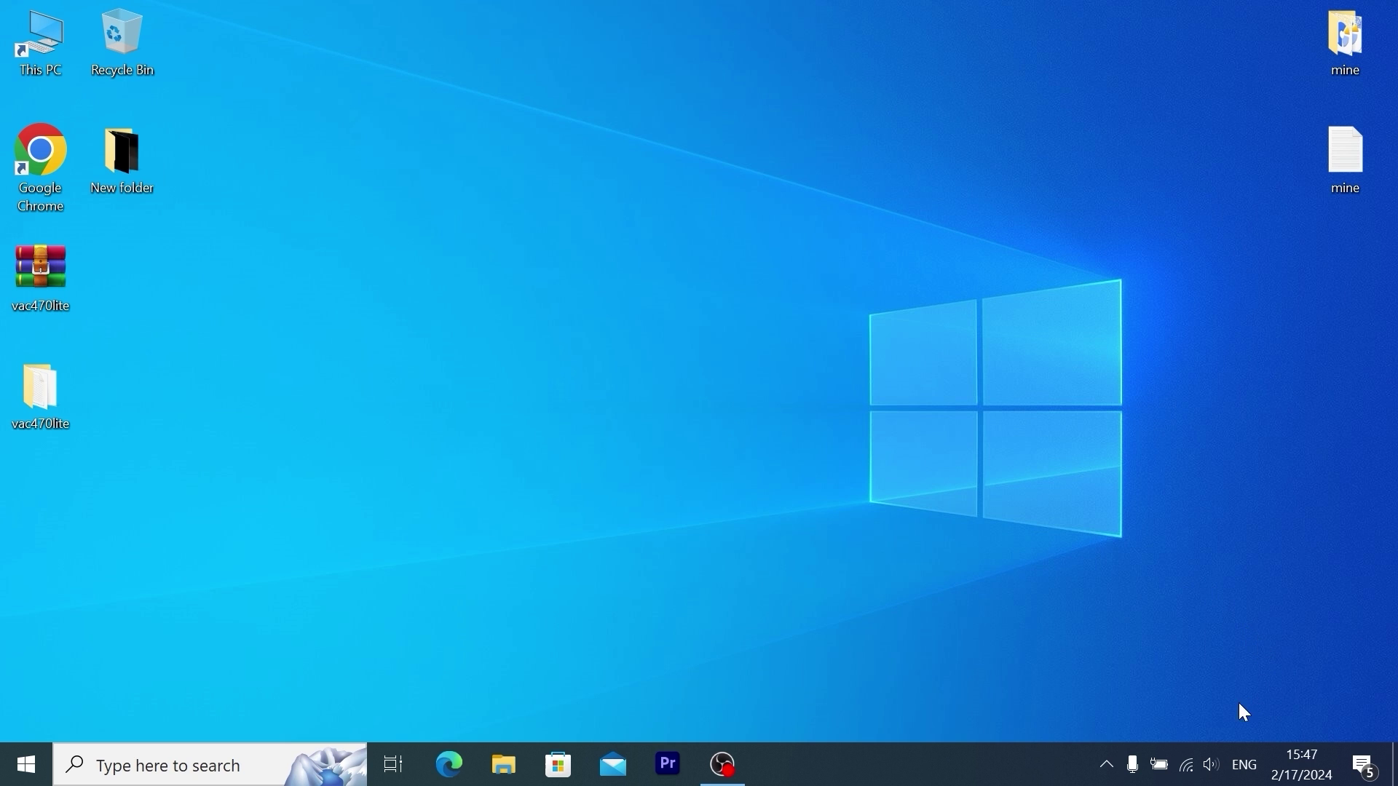
- From the tray speaker icon, open the Sound panel's Playback list and select the default Realtek(R) Audio speakers
right_click(1207, 763)
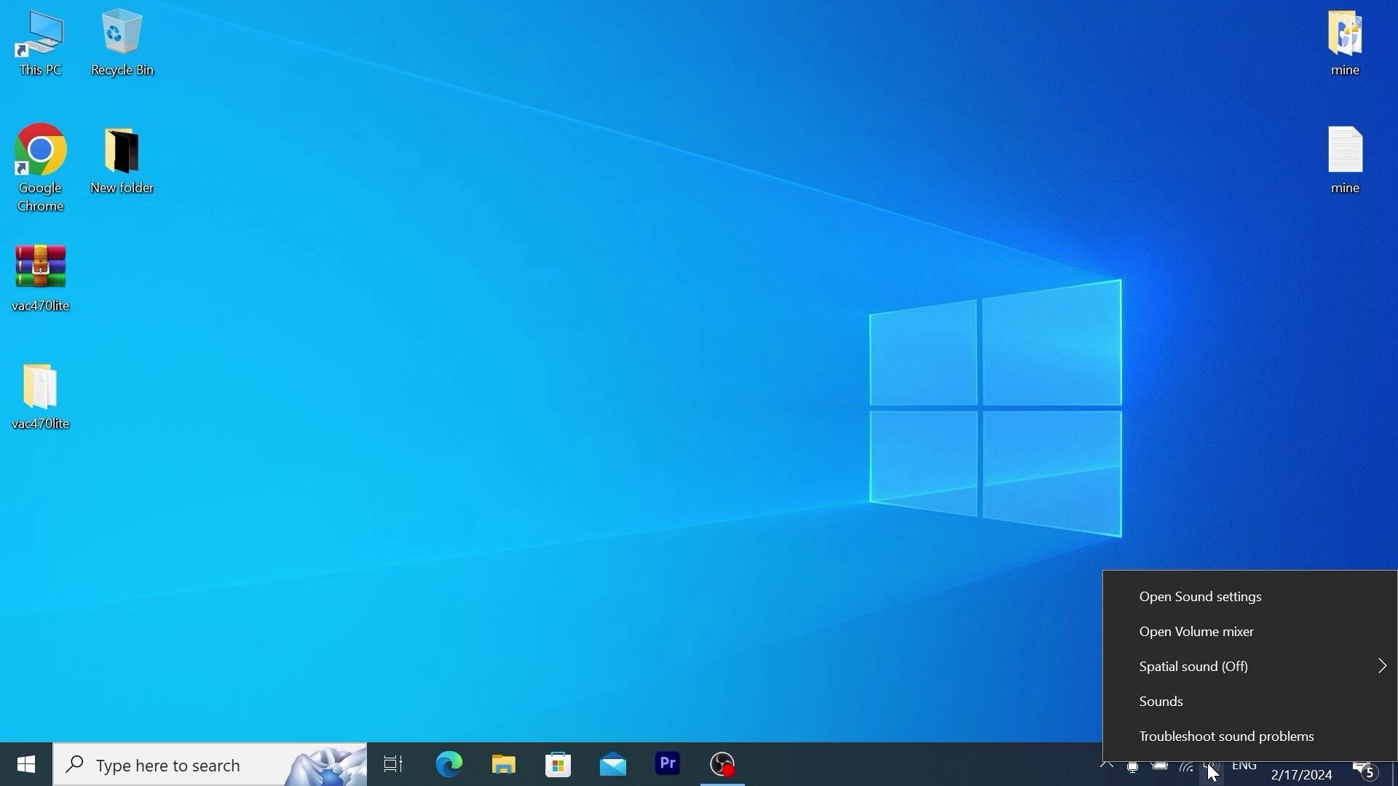
click(1203, 705)
click(96, 110)
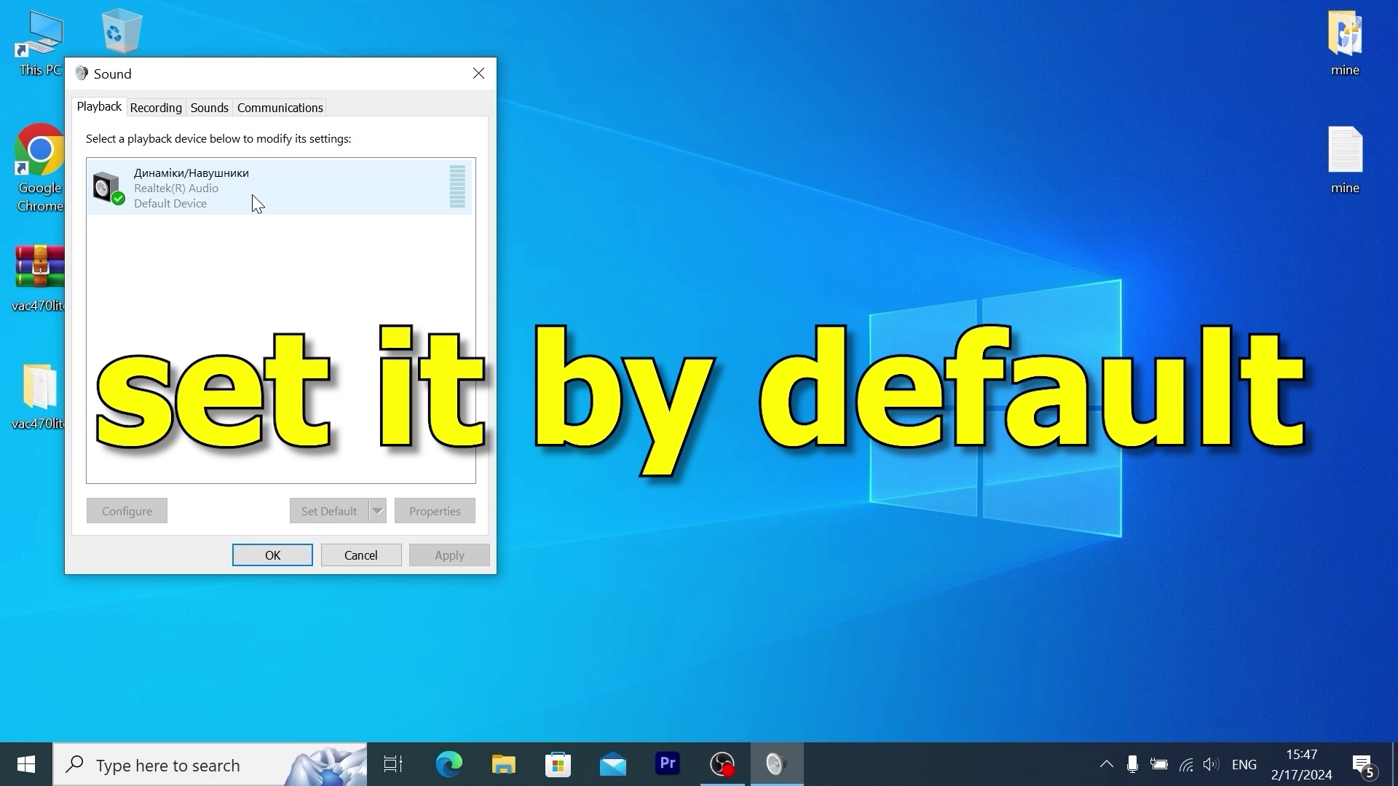
click(157, 202)
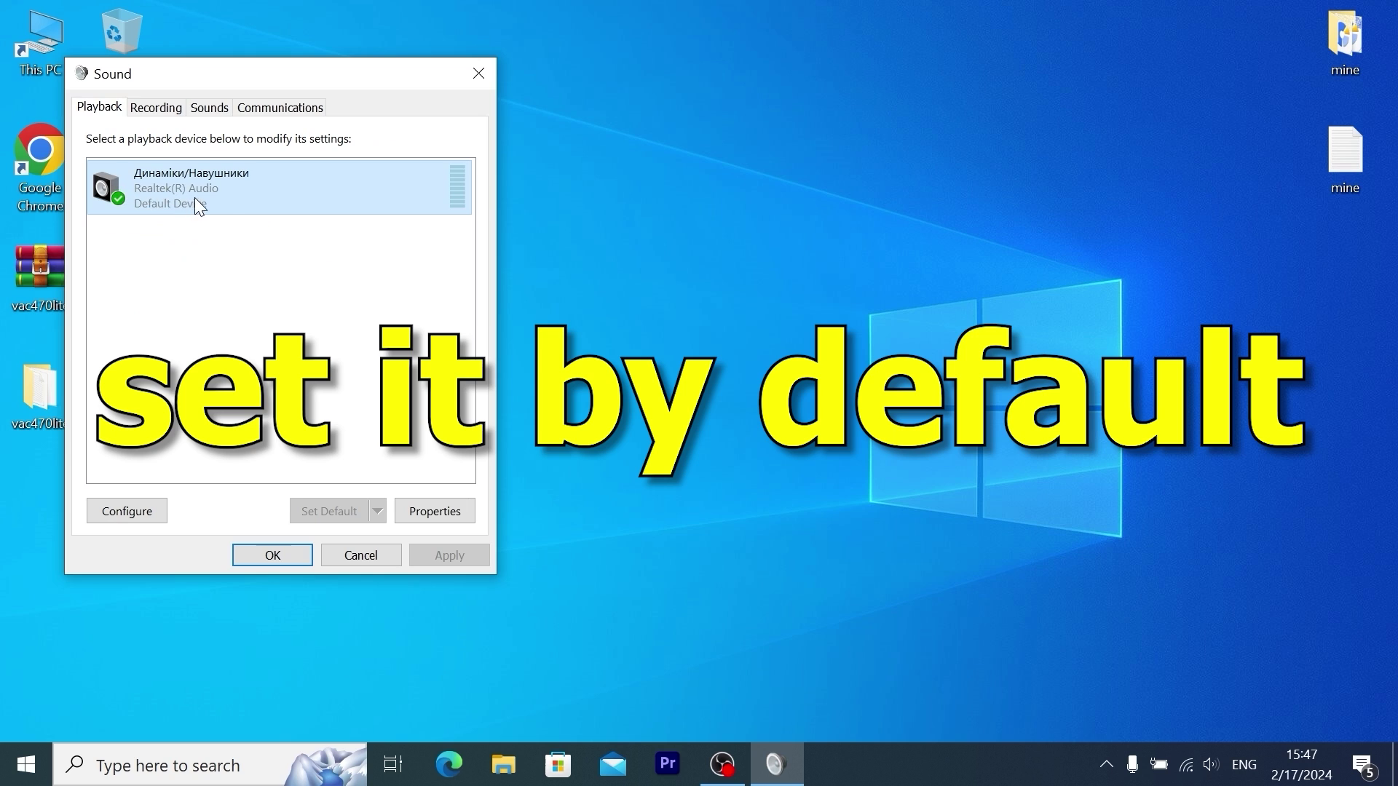